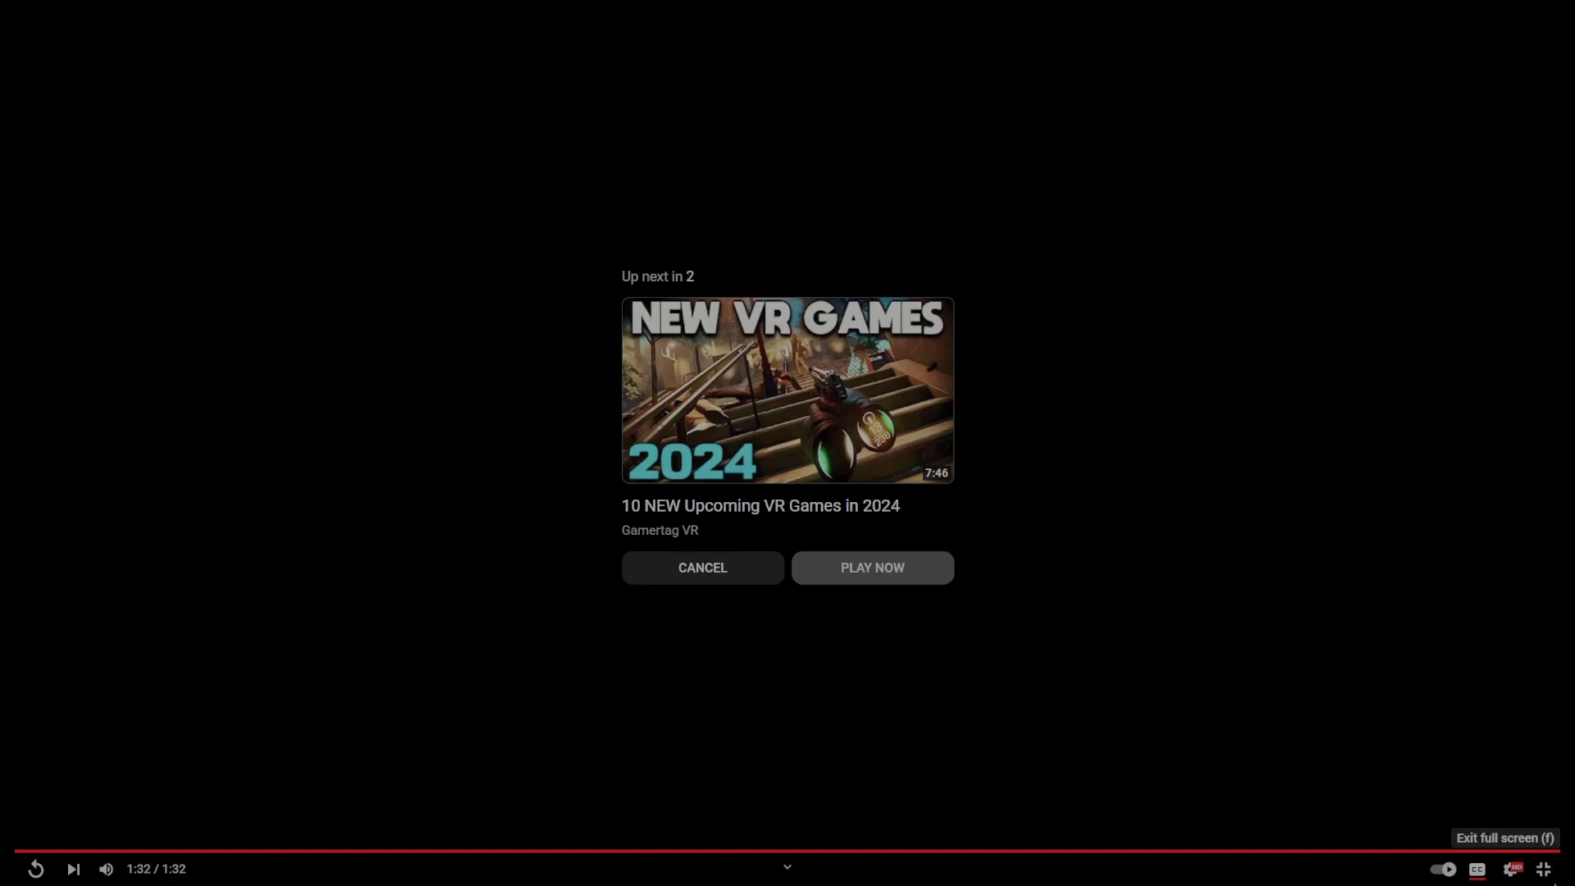
# Exit full screen on the finished YouTube trailer and switch to the Metro Awakening – Vertigo Games tab
pyautogui.click(1543, 870)
pyautogui.click(221, 25)
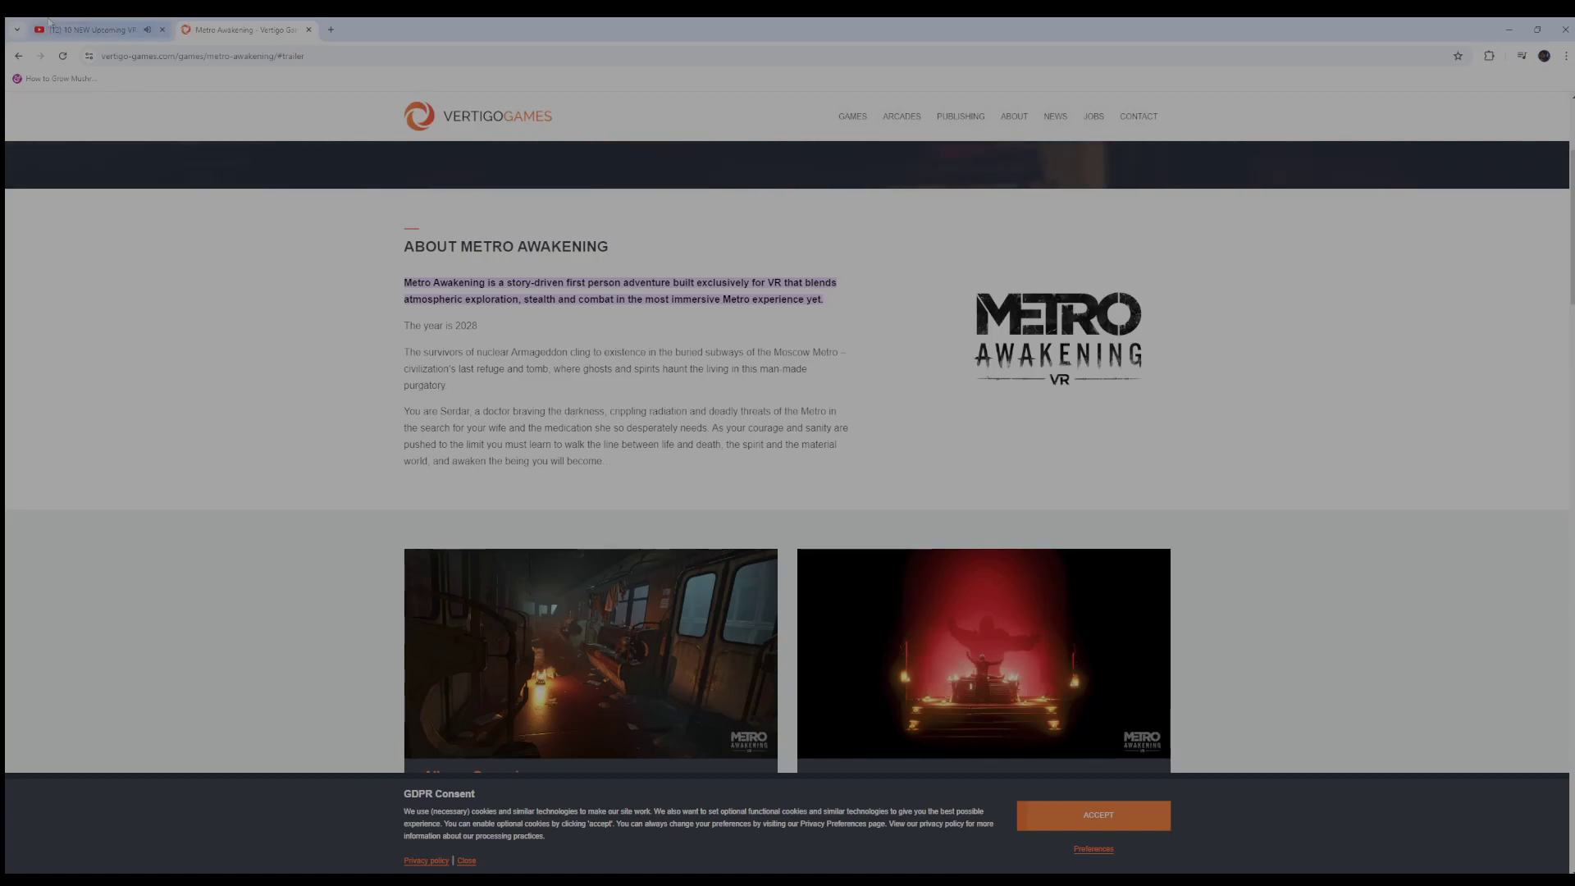
pyautogui.click(92, 29)
pyautogui.click(240, 29)
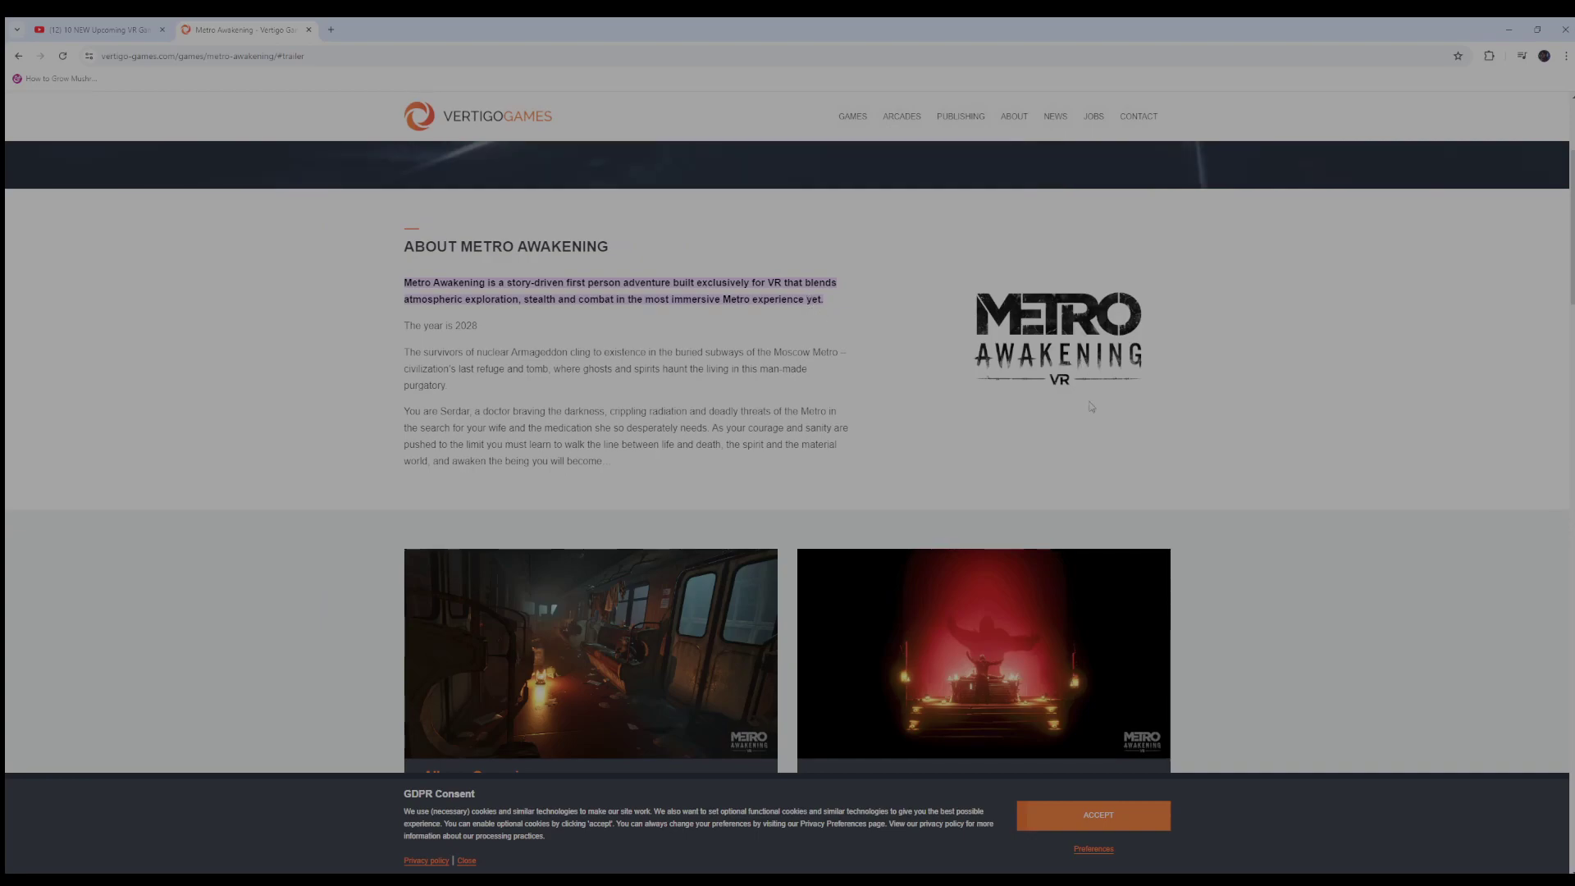
pyautogui.moveTo(396, 336); pyautogui.dragTo(437, 326)
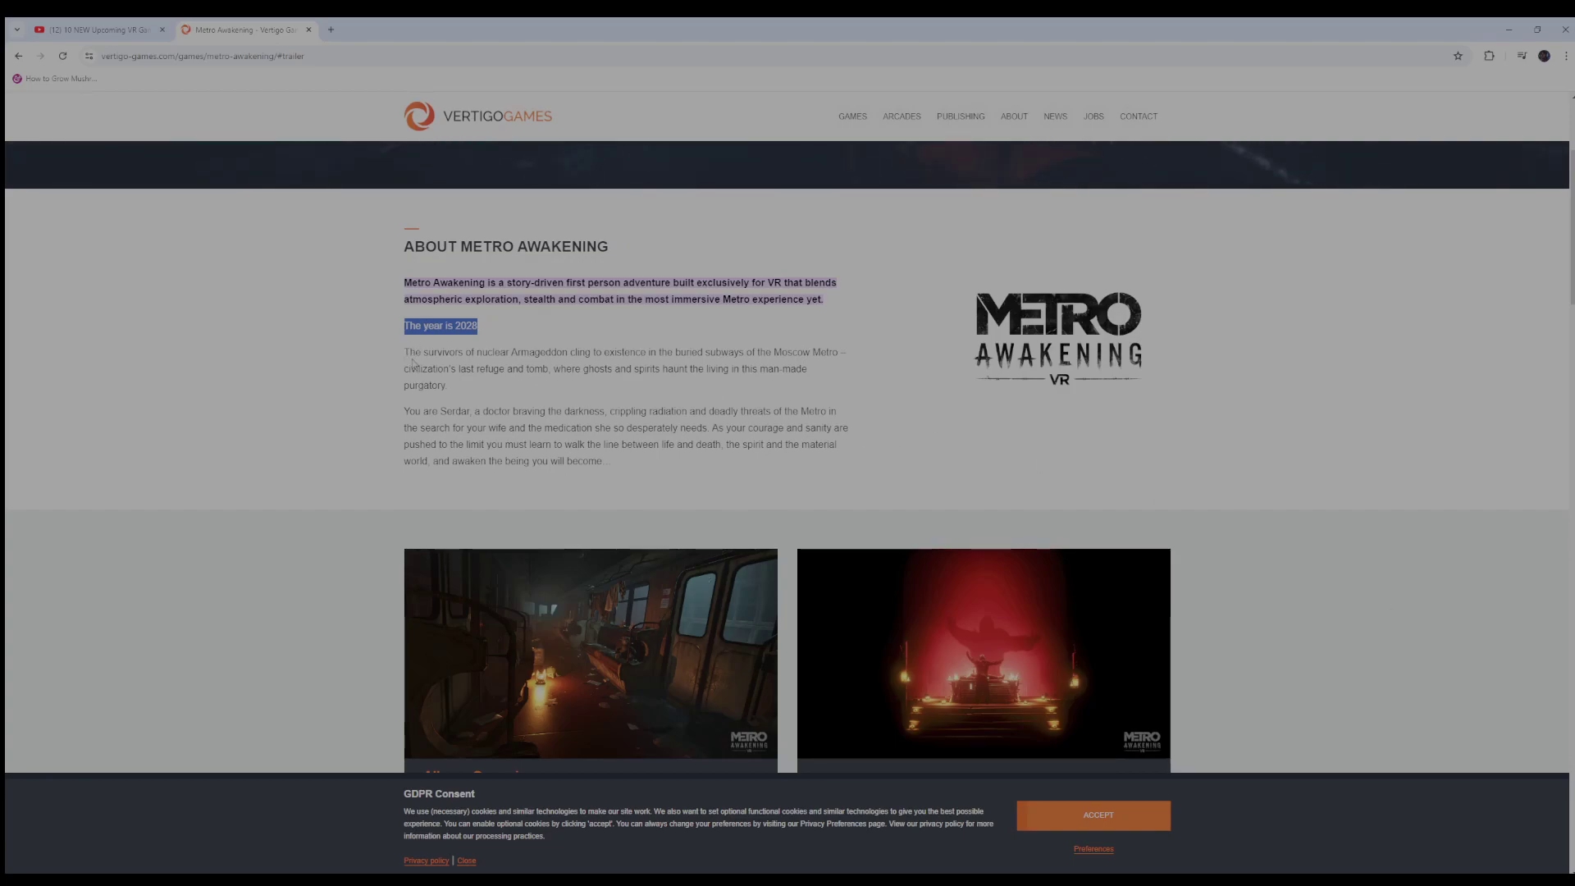
pyautogui.moveTo(406, 366)
pyautogui.mouseDown()
pyautogui.moveTo(700, 356)
pyautogui.moveTo(847, 371)
pyautogui.moveTo(840, 357)
pyautogui.mouseUp()
pyautogui.moveTo(594, 355)
pyautogui.mouseDown()
pyautogui.moveTo(498, 369)
pyautogui.moveTo(805, 373)
pyautogui.mouseUp()
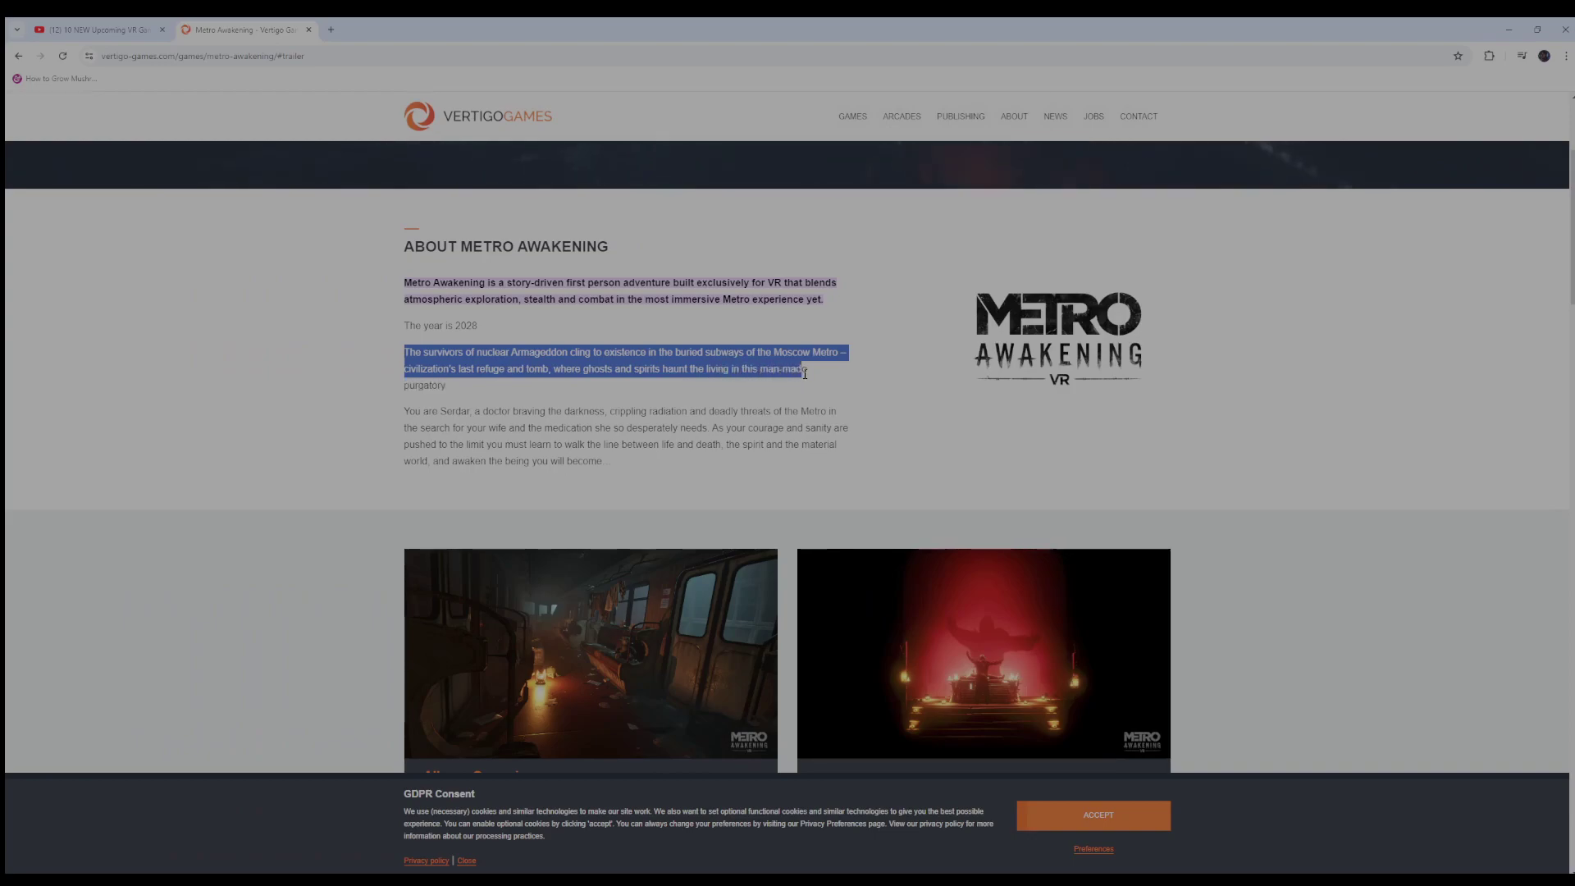
pyautogui.click(402, 419)
pyautogui.moveTo(465, 414); pyautogui.dragTo(475, 416)
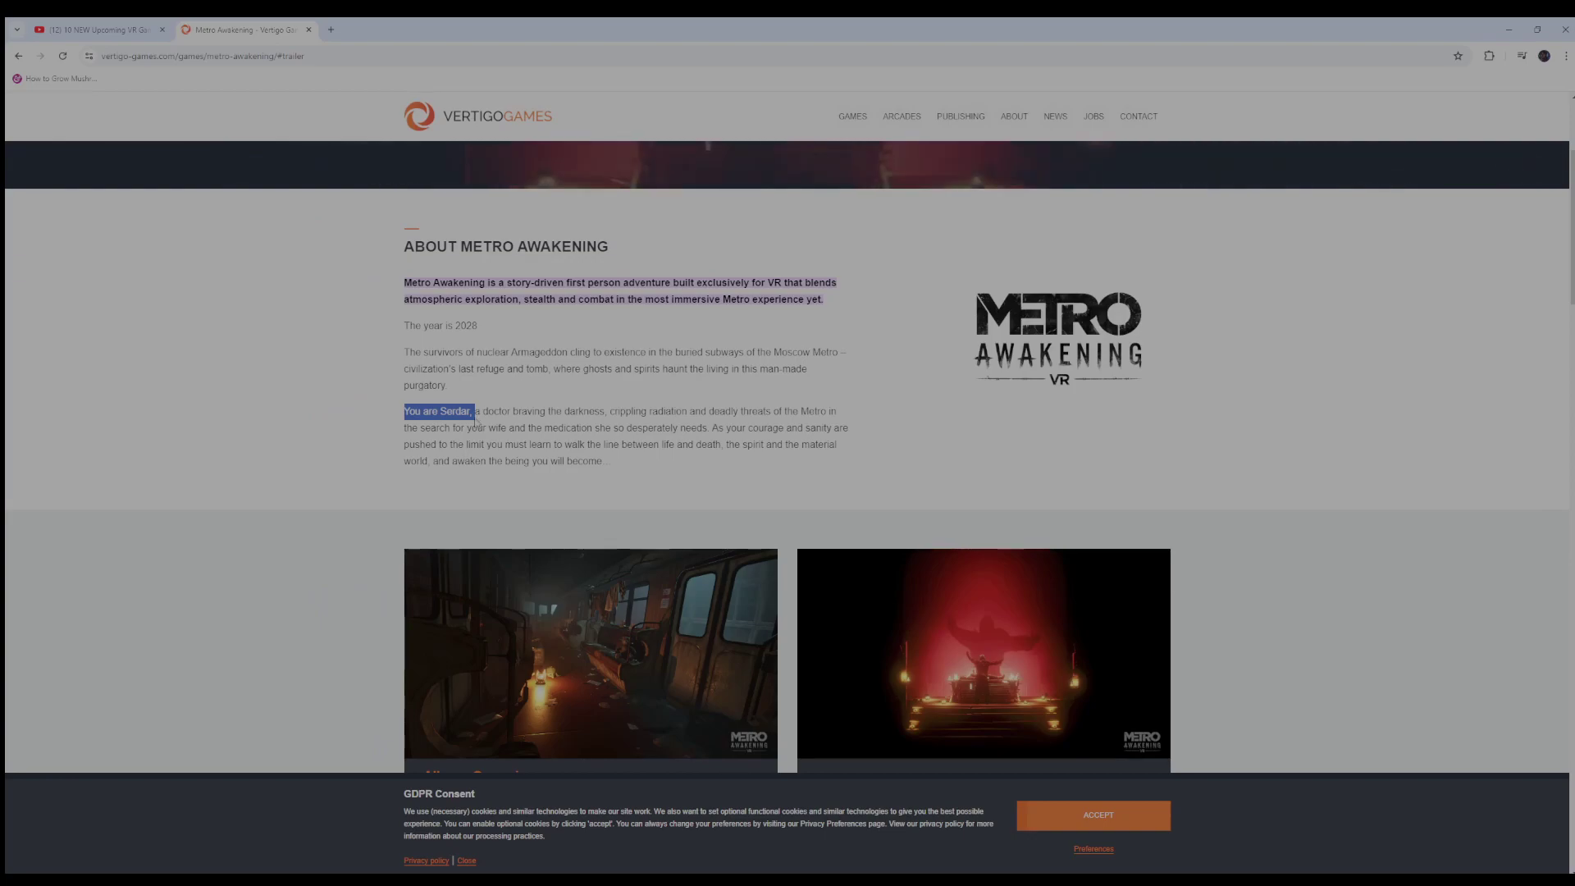
pyautogui.moveTo(474, 414)
pyautogui.mouseDown()
pyautogui.moveTo(801, 427)
pyautogui.moveTo(767, 413)
pyautogui.moveTo(813, 413)
pyautogui.moveTo(843, 427)
pyautogui.moveTo(602, 428)
pyautogui.moveTo(672, 445)
pyautogui.moveTo(596, 430)
pyautogui.moveTo(845, 448)
pyautogui.moveTo(522, 445)
pyautogui.moveTo(738, 457)
pyautogui.mouseUp()
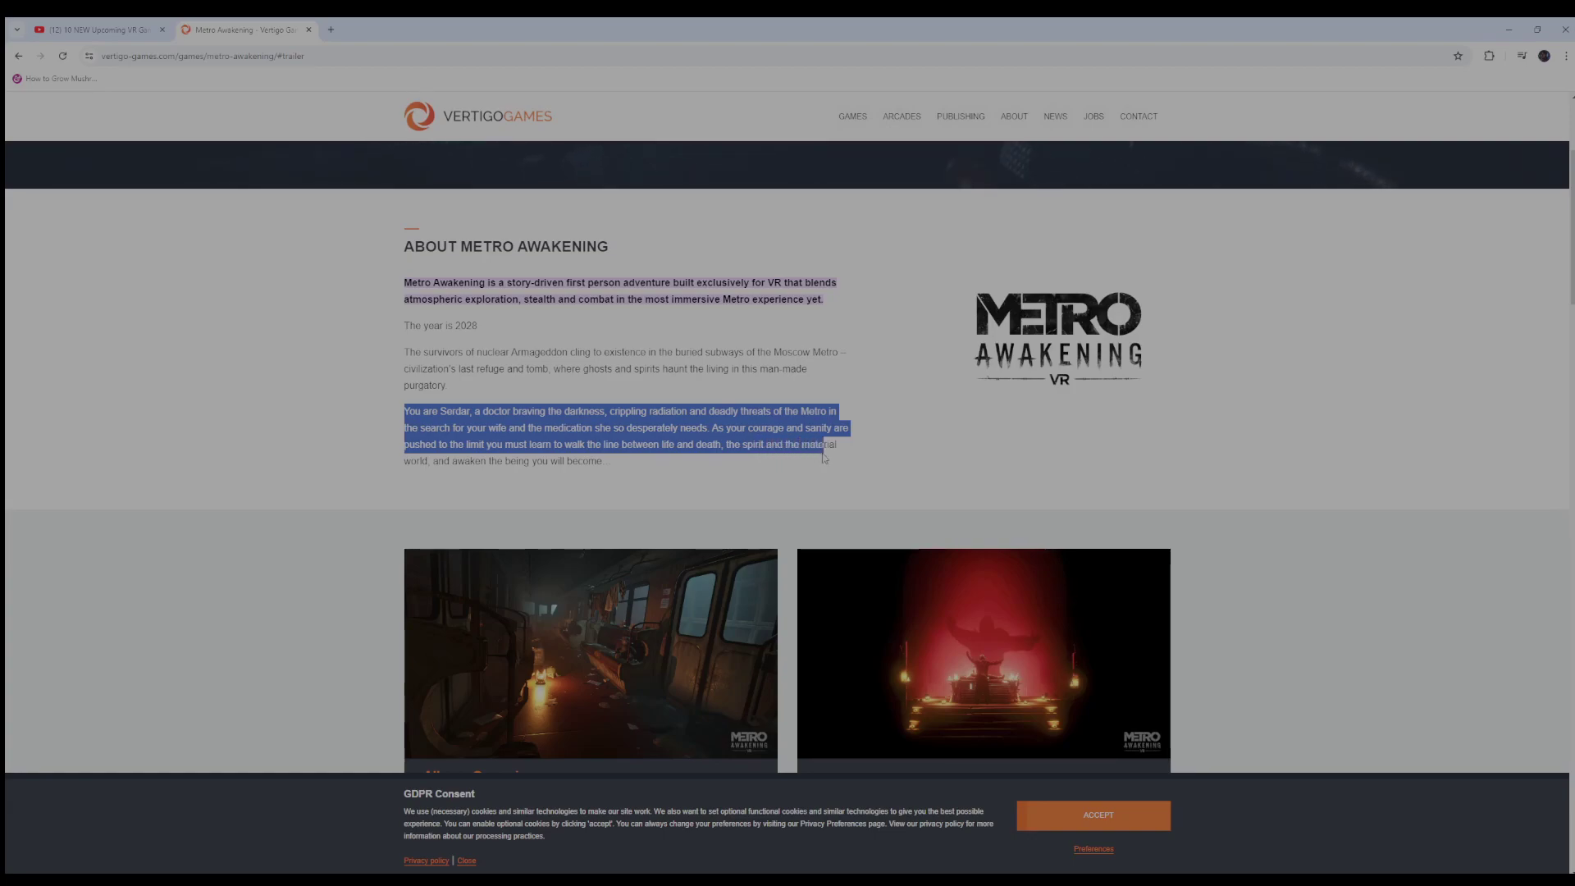
pyautogui.moveTo(842, 456)
pyautogui.mouseDown()
pyautogui.moveTo(531, 476)
pyautogui.moveTo(477, 463)
pyautogui.moveTo(591, 460)
pyautogui.mouseUp()
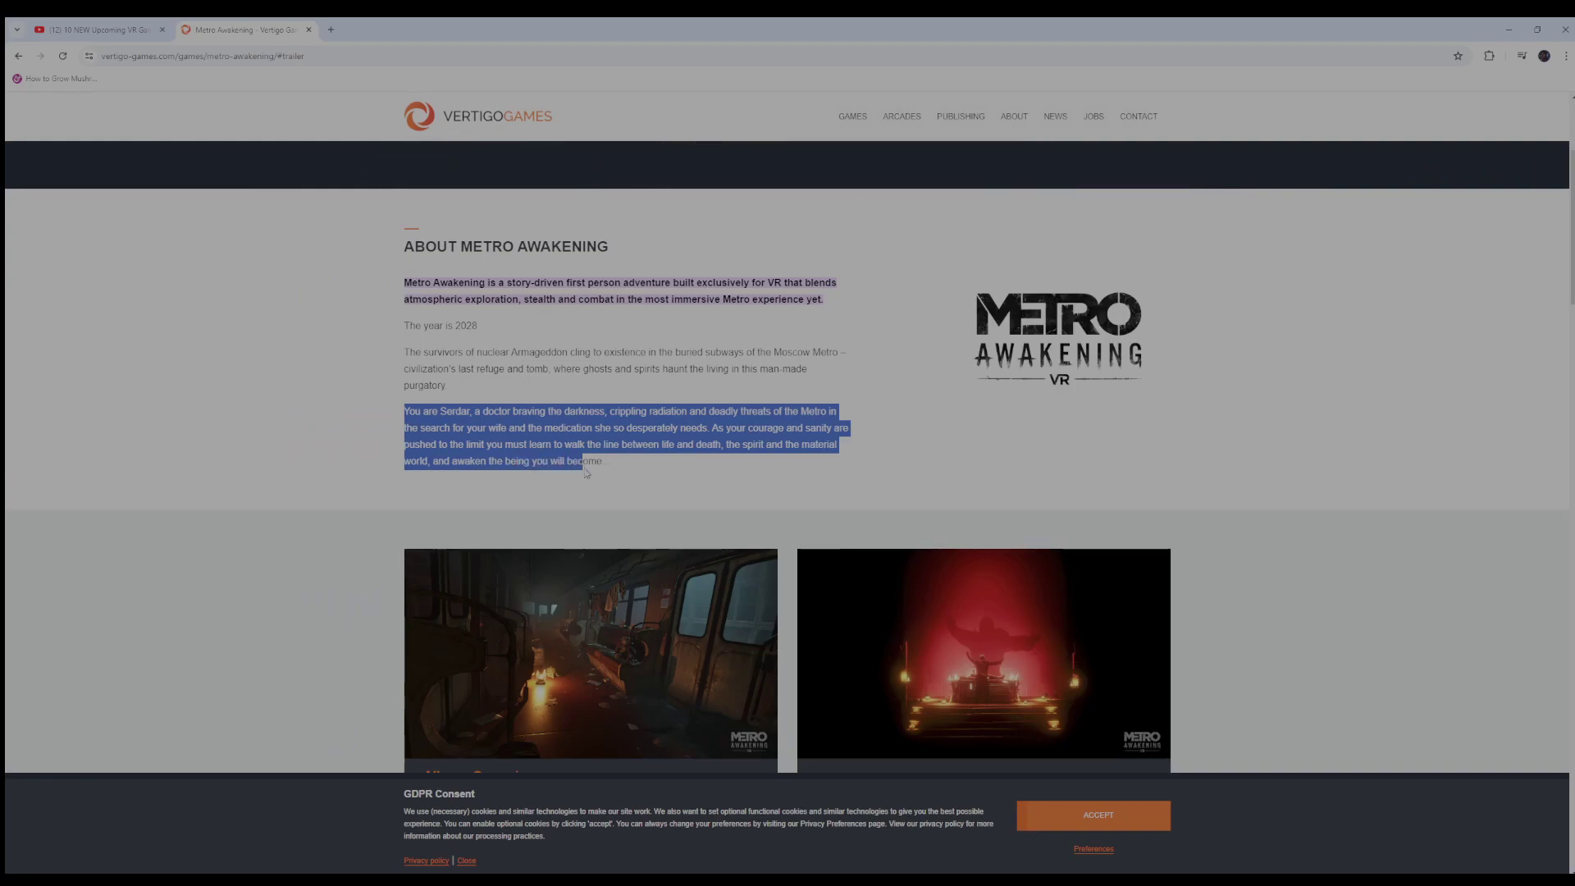
# Clear the highlight on the Serdar paragraph
pyautogui.click(933, 474)
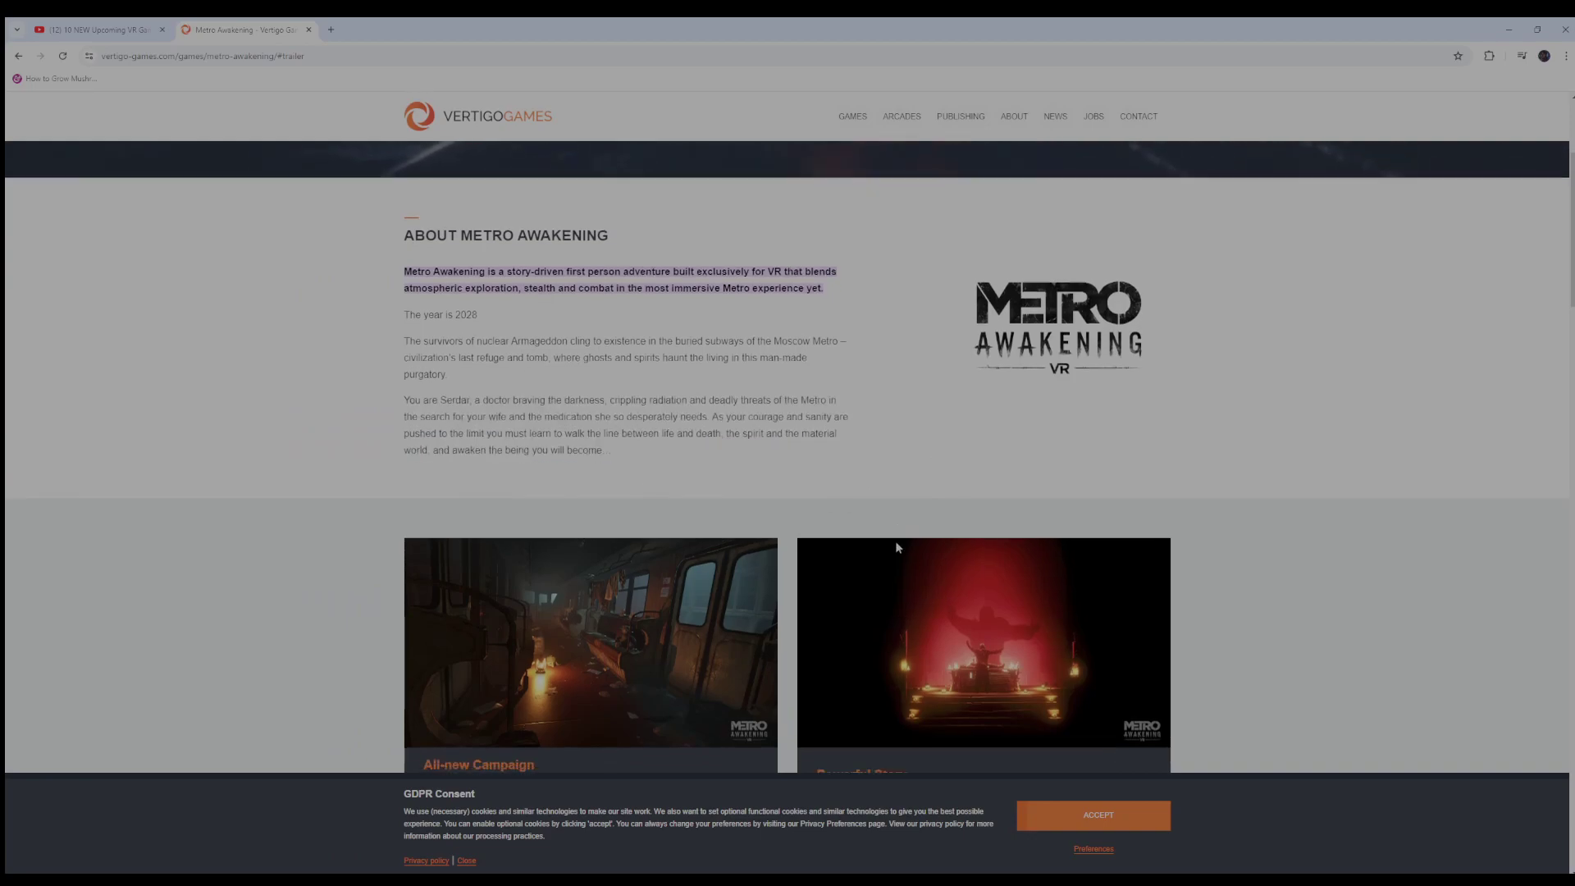
pyautogui.scroll(-2, 895, 541)
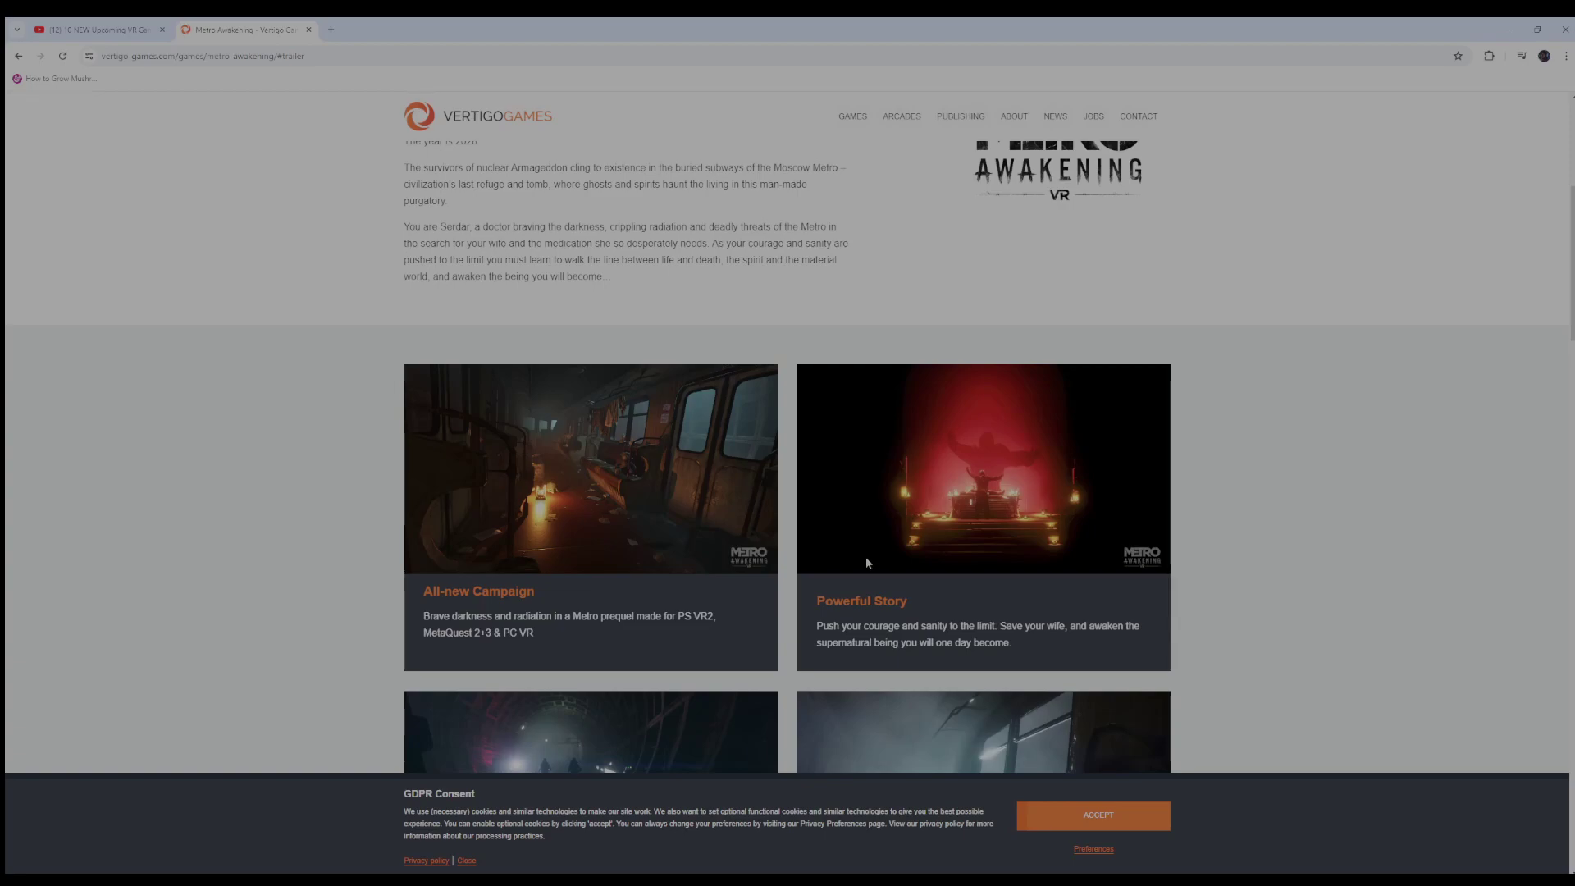
pyautogui.scroll(-1, 813, 568)
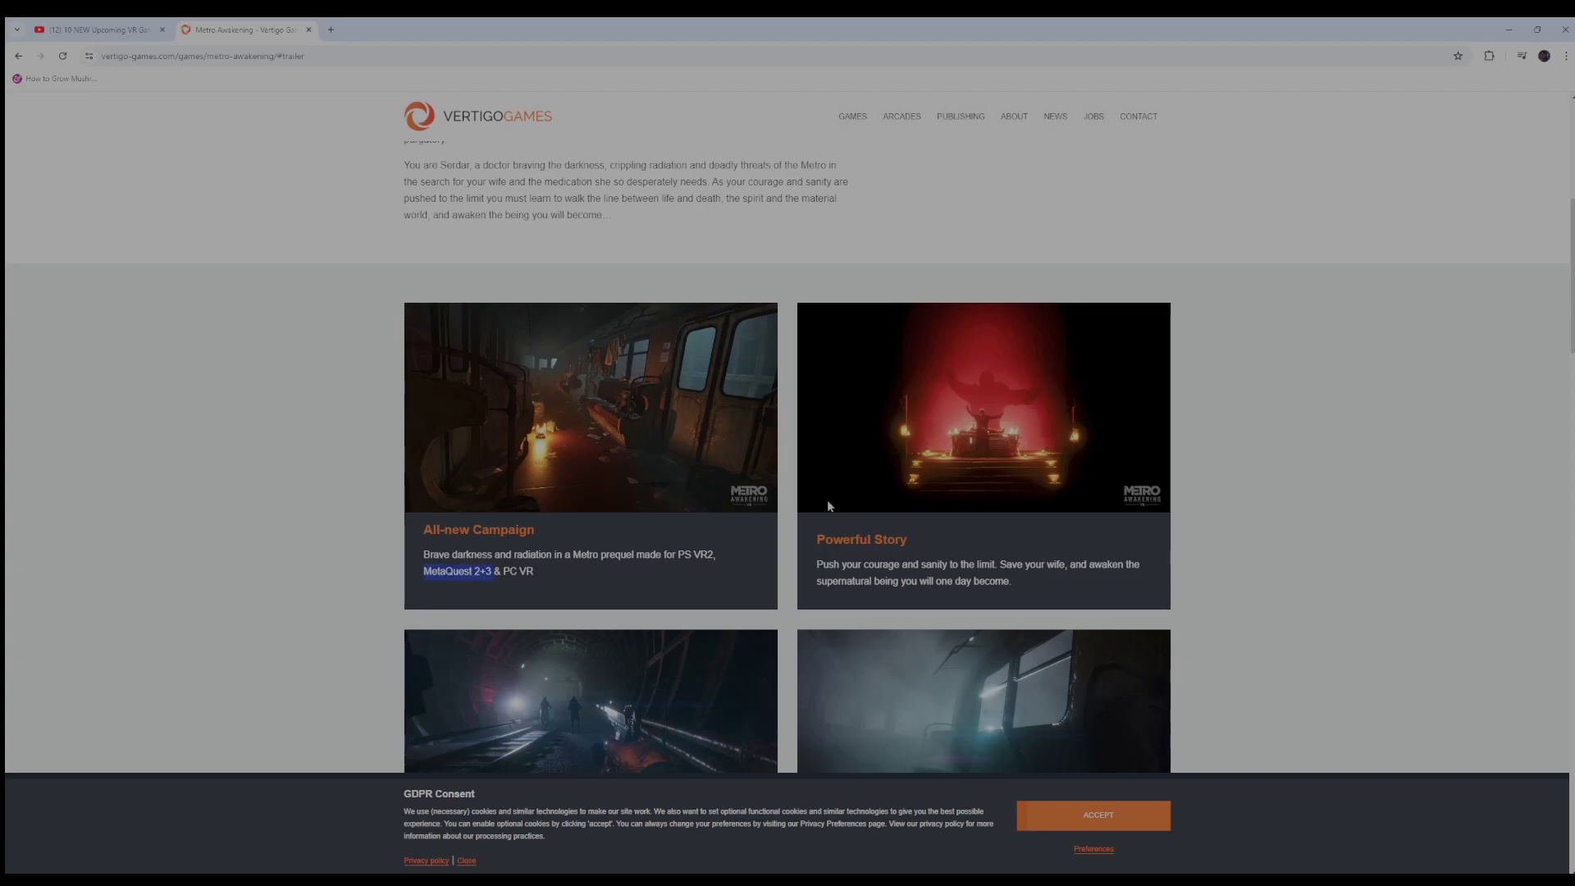
pyautogui.scroll(-1, 1127, 562)
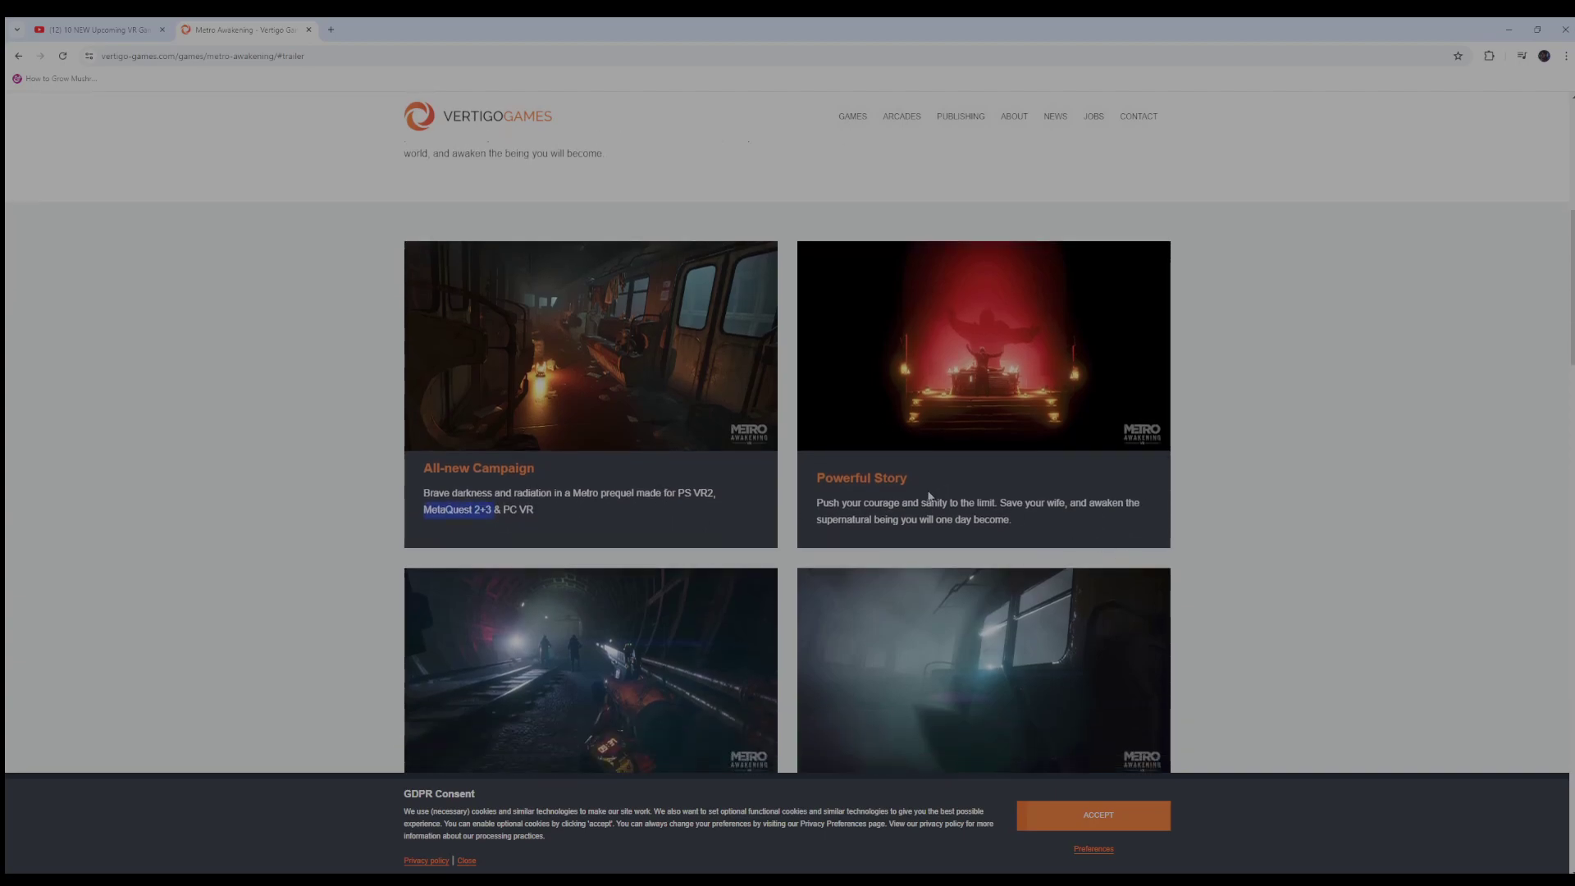
pyautogui.scroll(-1, 928, 495)
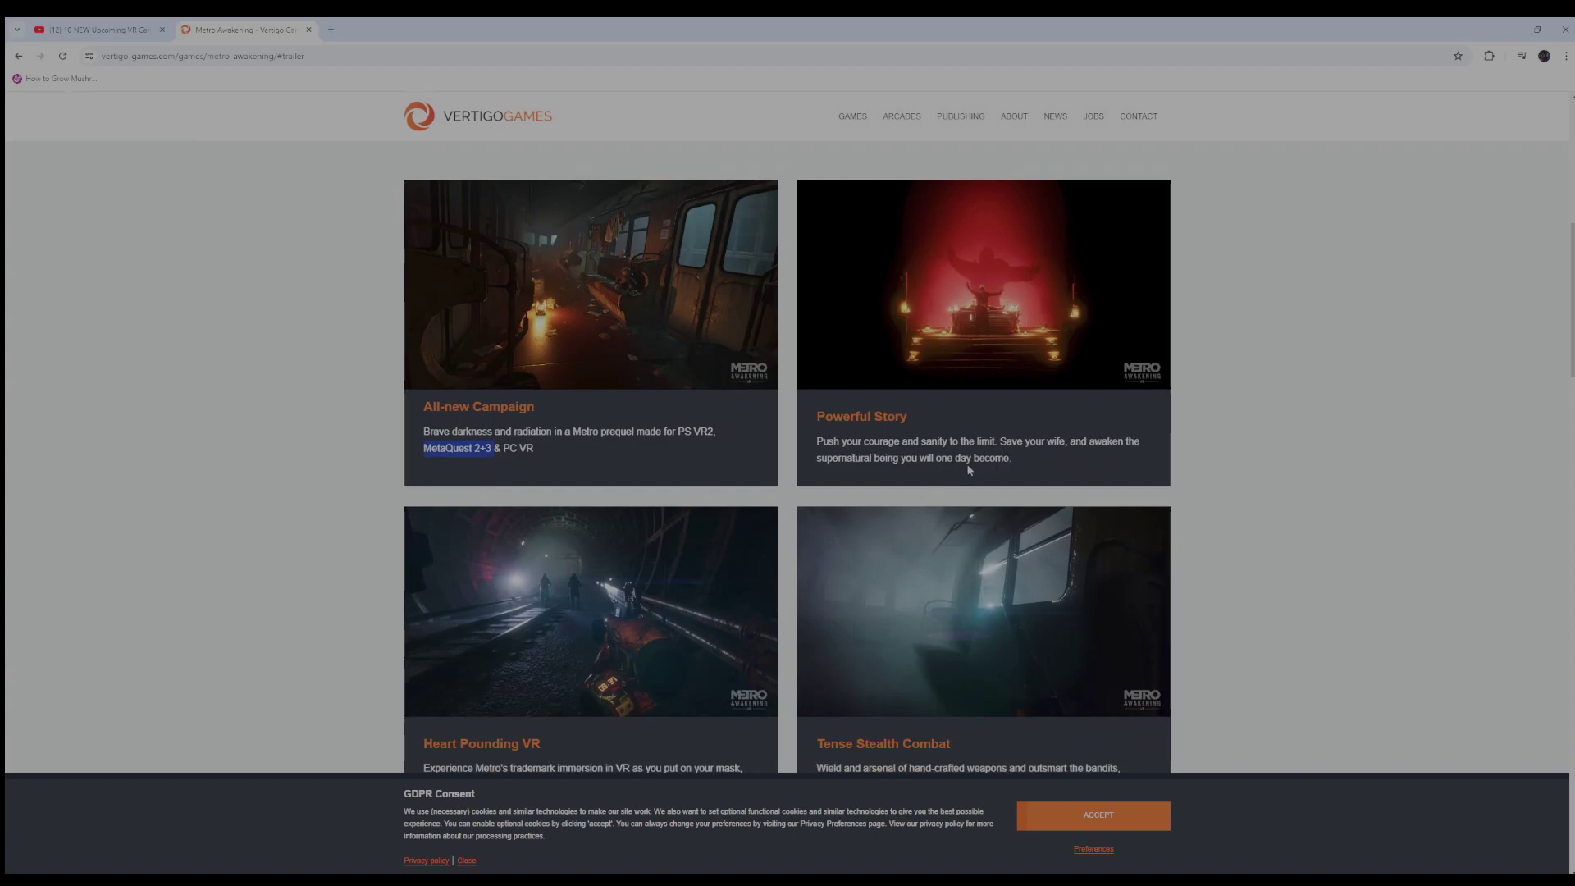
pyautogui.scroll(-2, 945, 530)
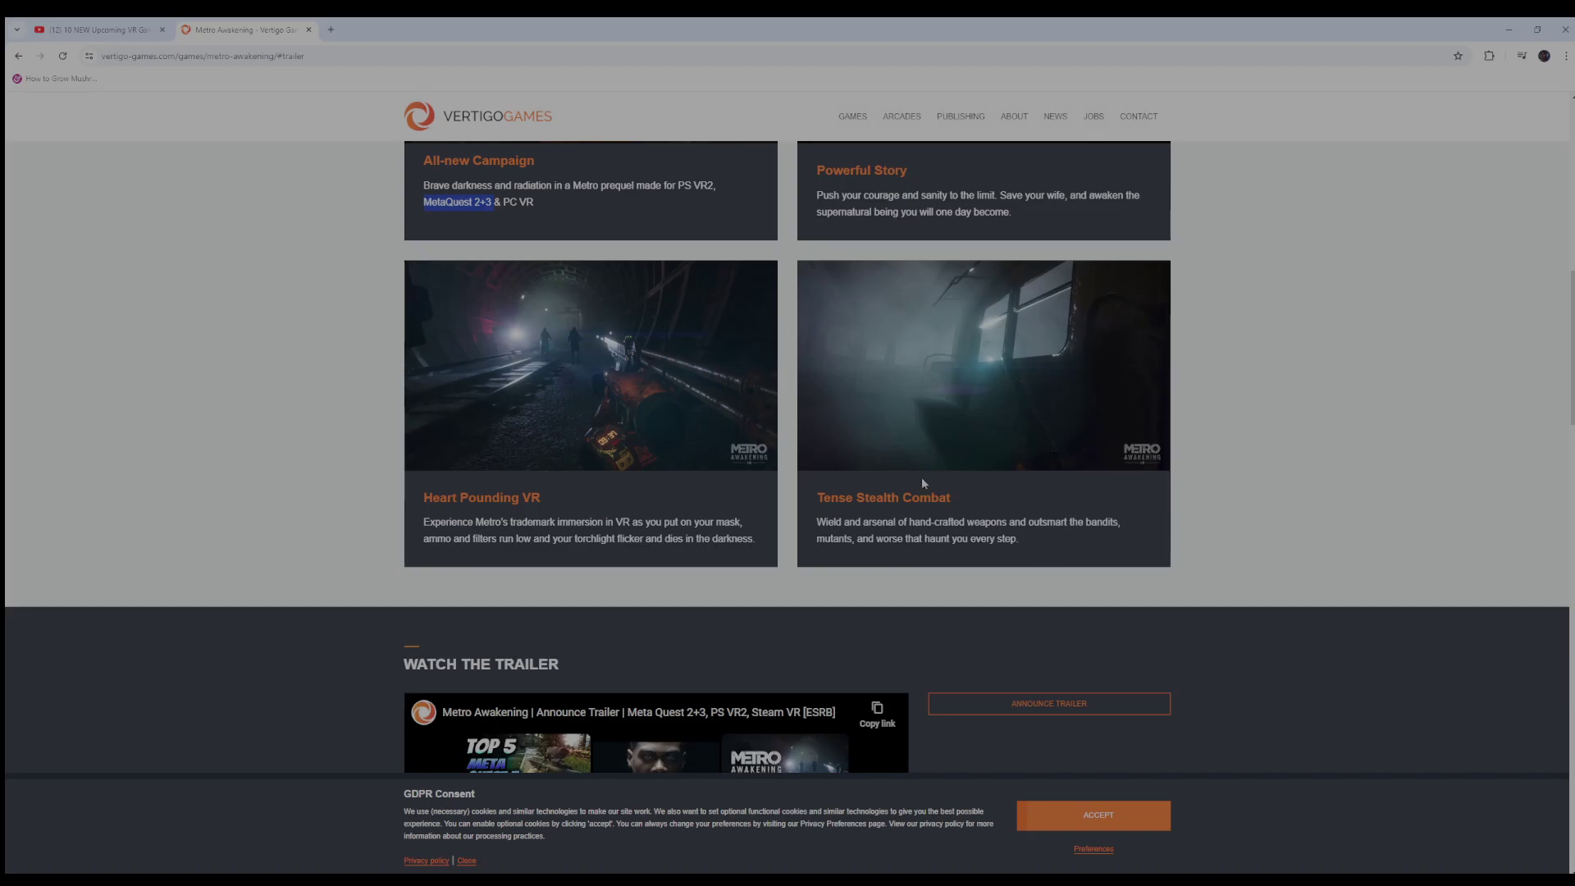
pyautogui.scroll(-3, 921, 481)
pyautogui.scroll(5, 888, 498)
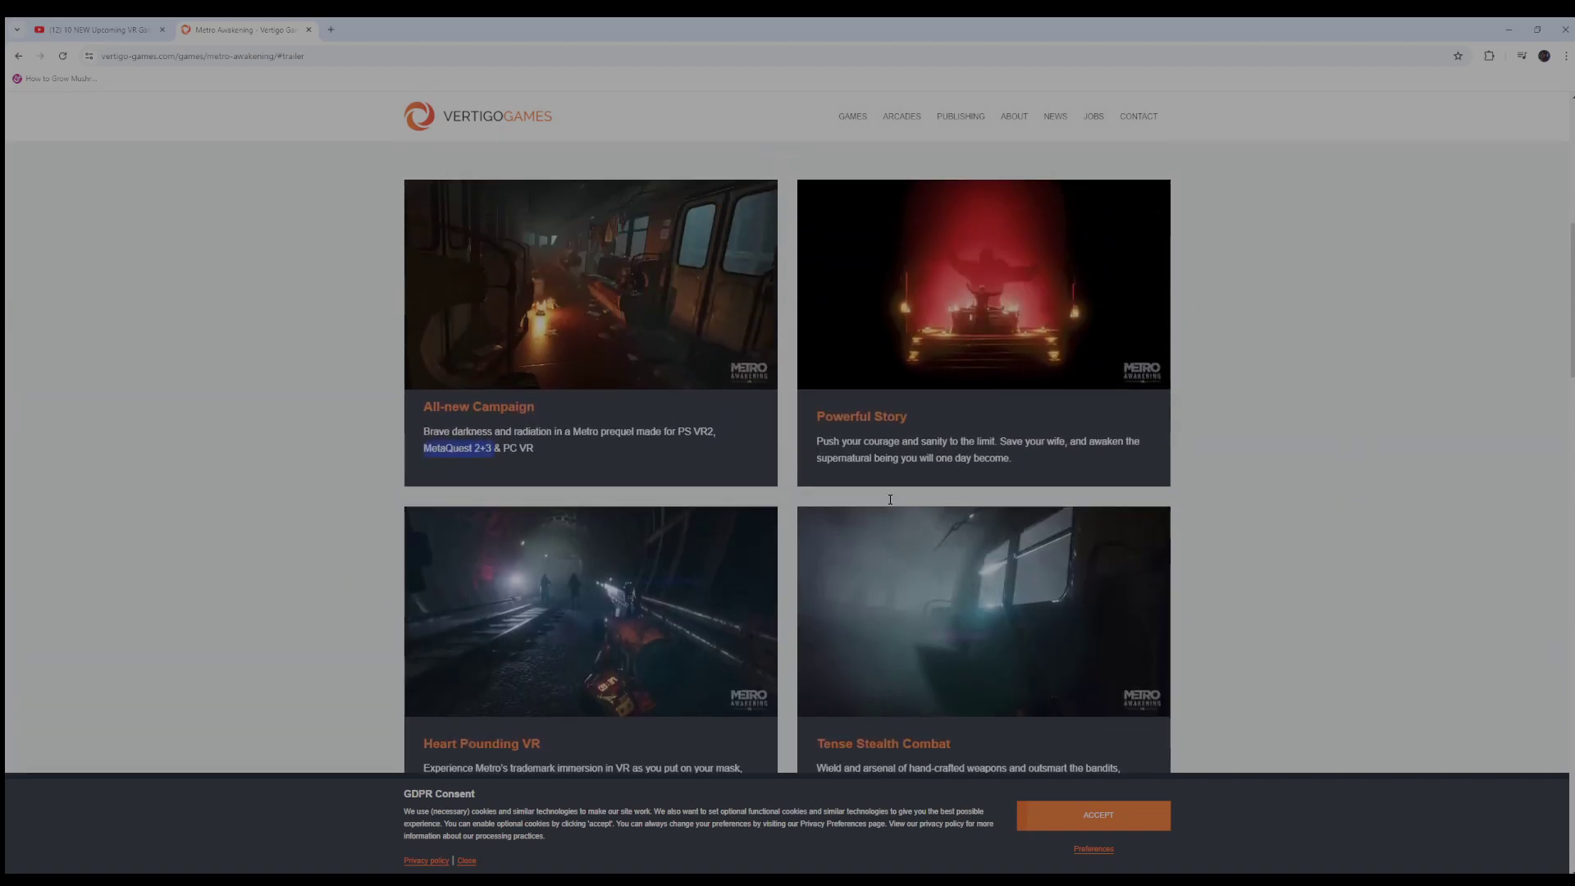
pyautogui.scroll(2, 890, 499)
pyautogui.scroll(1, 907, 494)
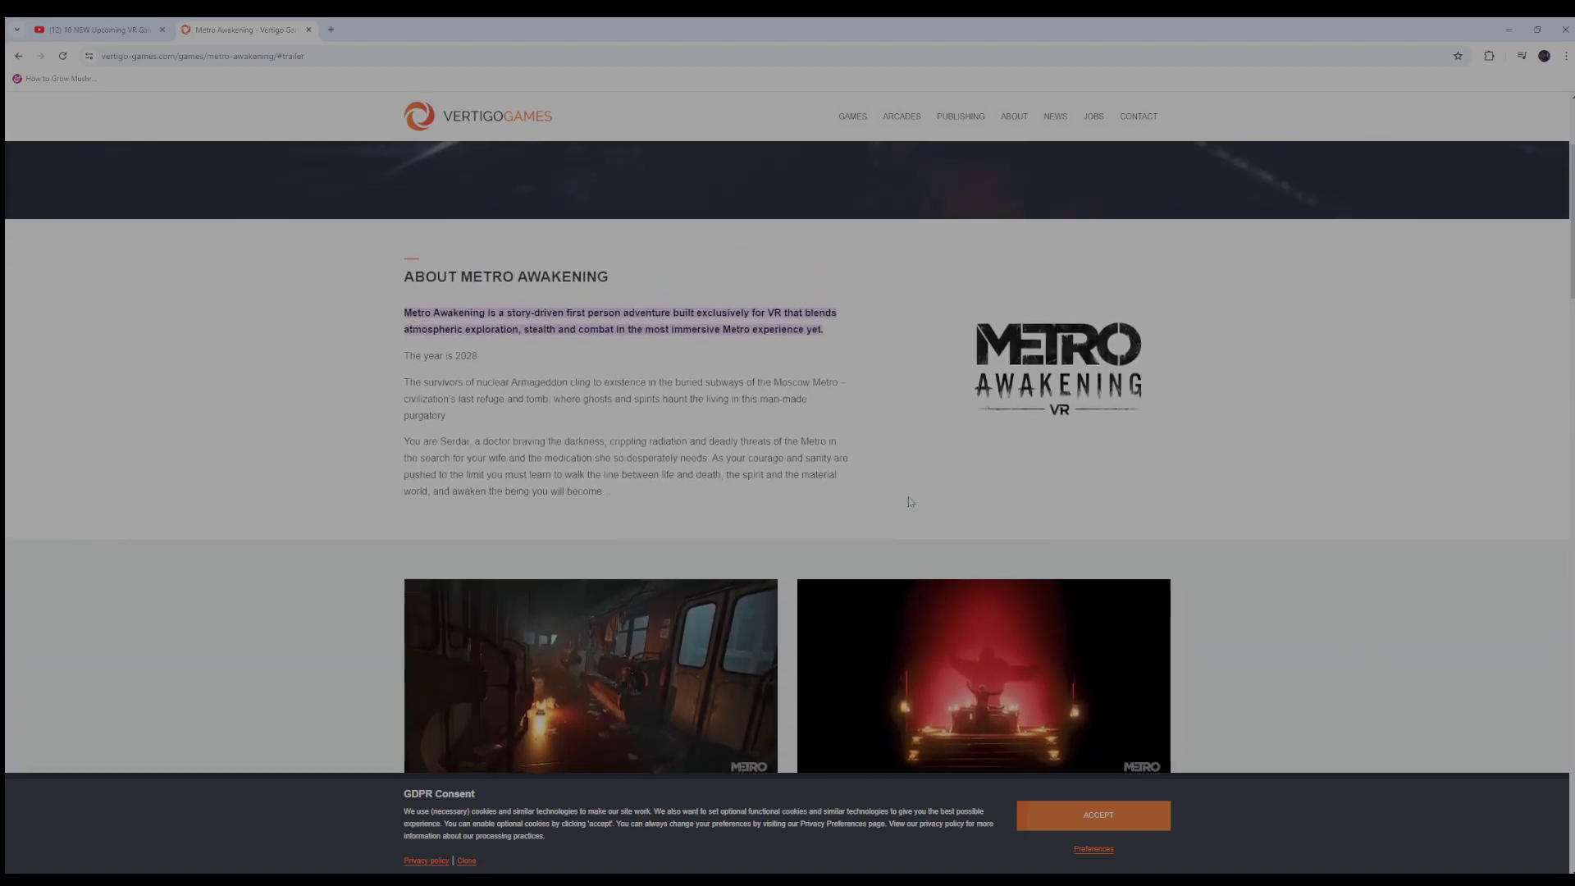
pyautogui.scroll(-2, 930, 574)
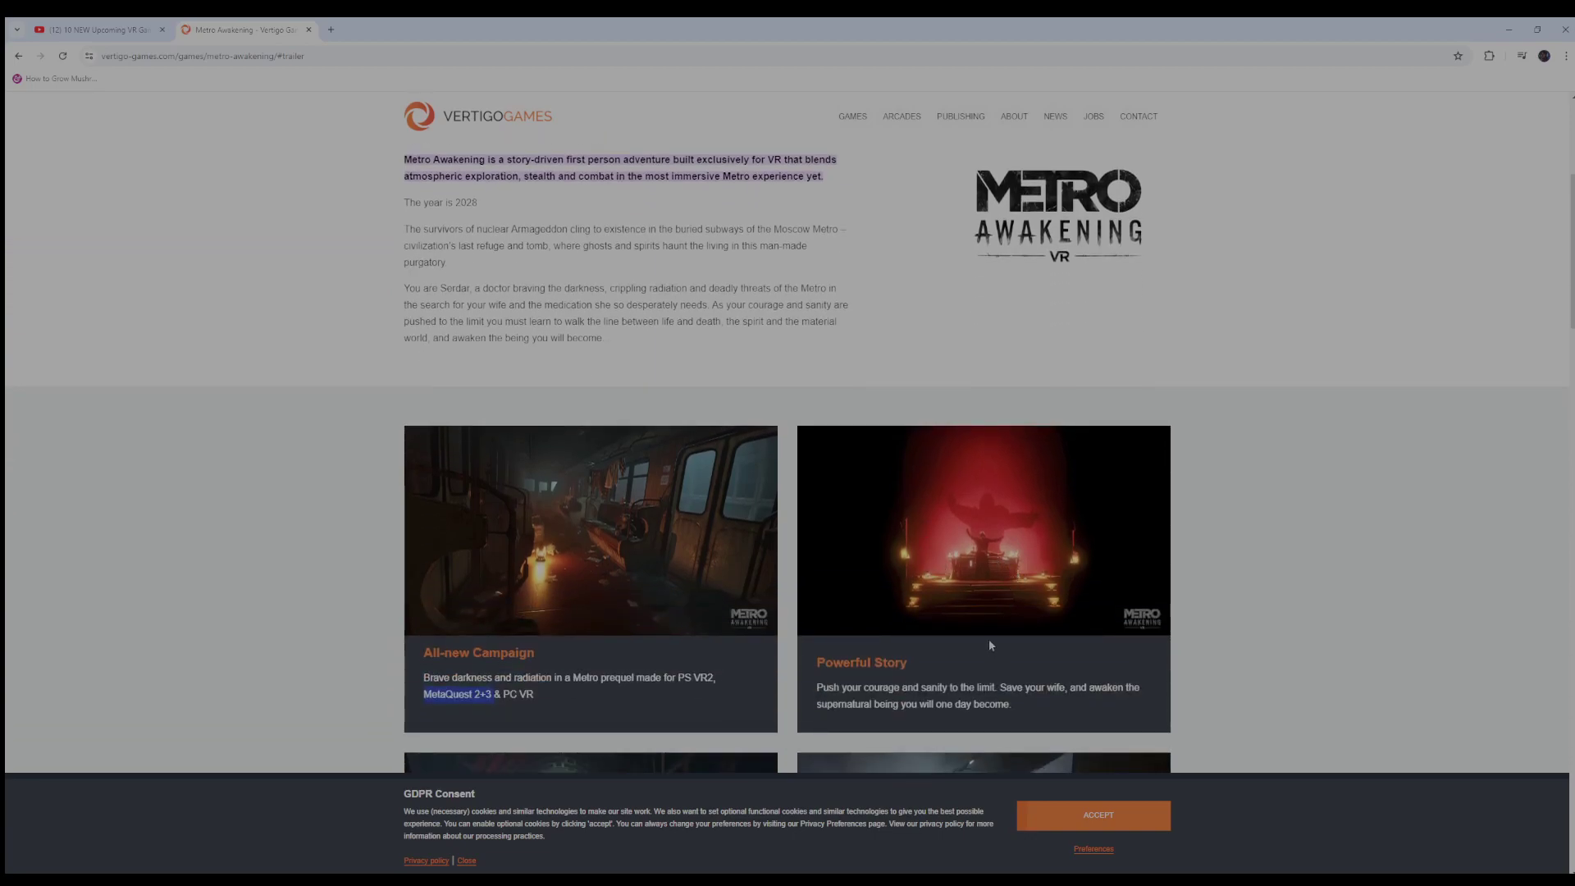
pyautogui.scroll(-1, 888, 630)
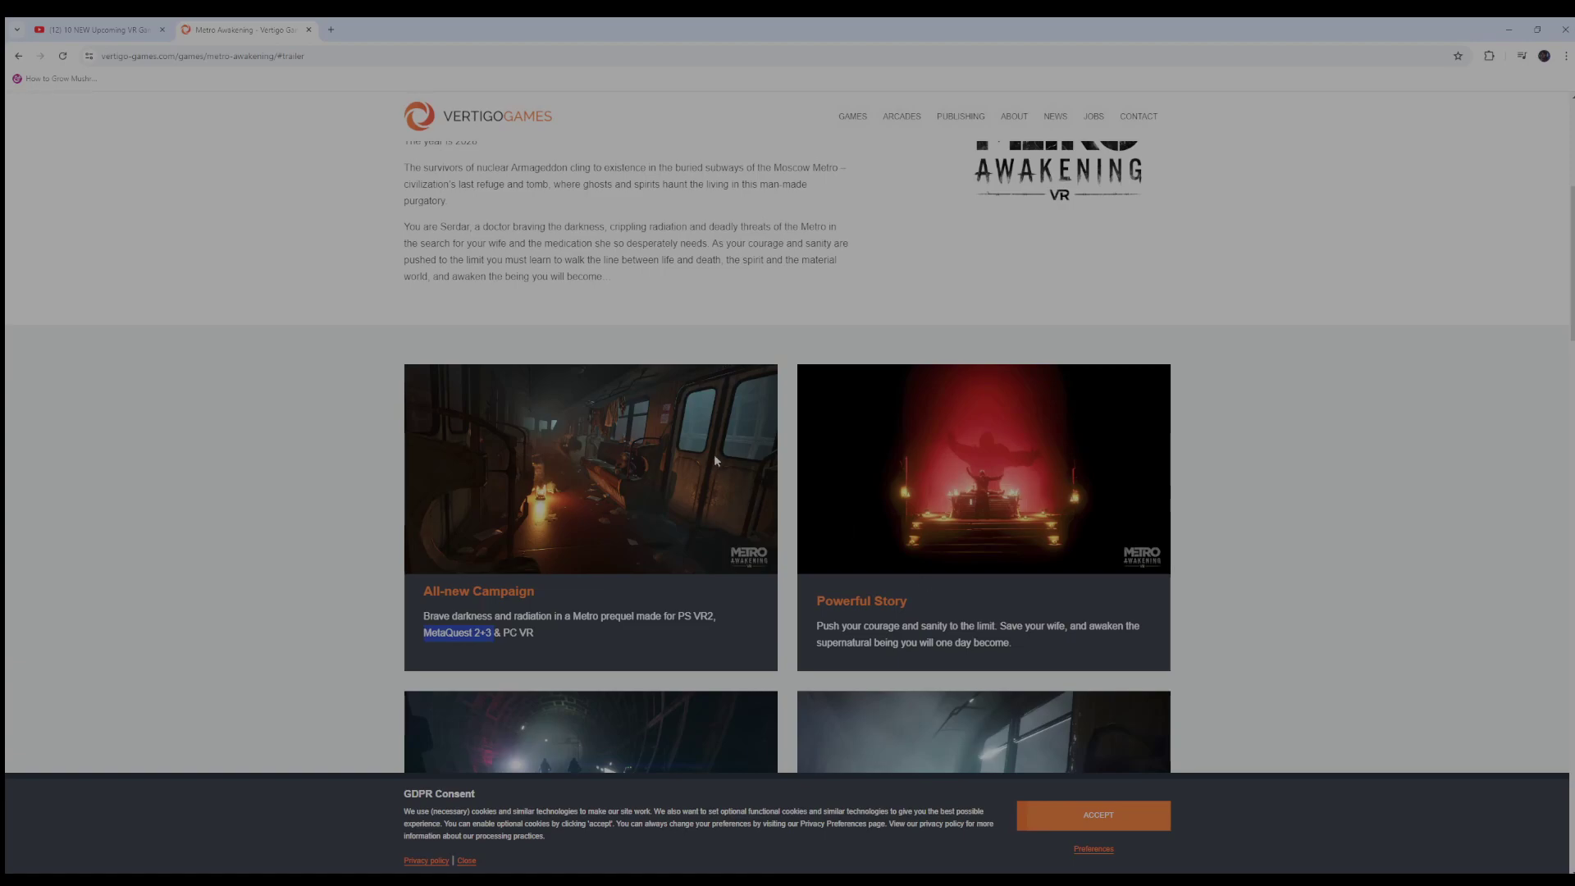
pyautogui.scroll(-1, 641, 523)
pyautogui.scroll(-2, 641, 506)
pyautogui.scroll(-3, 642, 490)
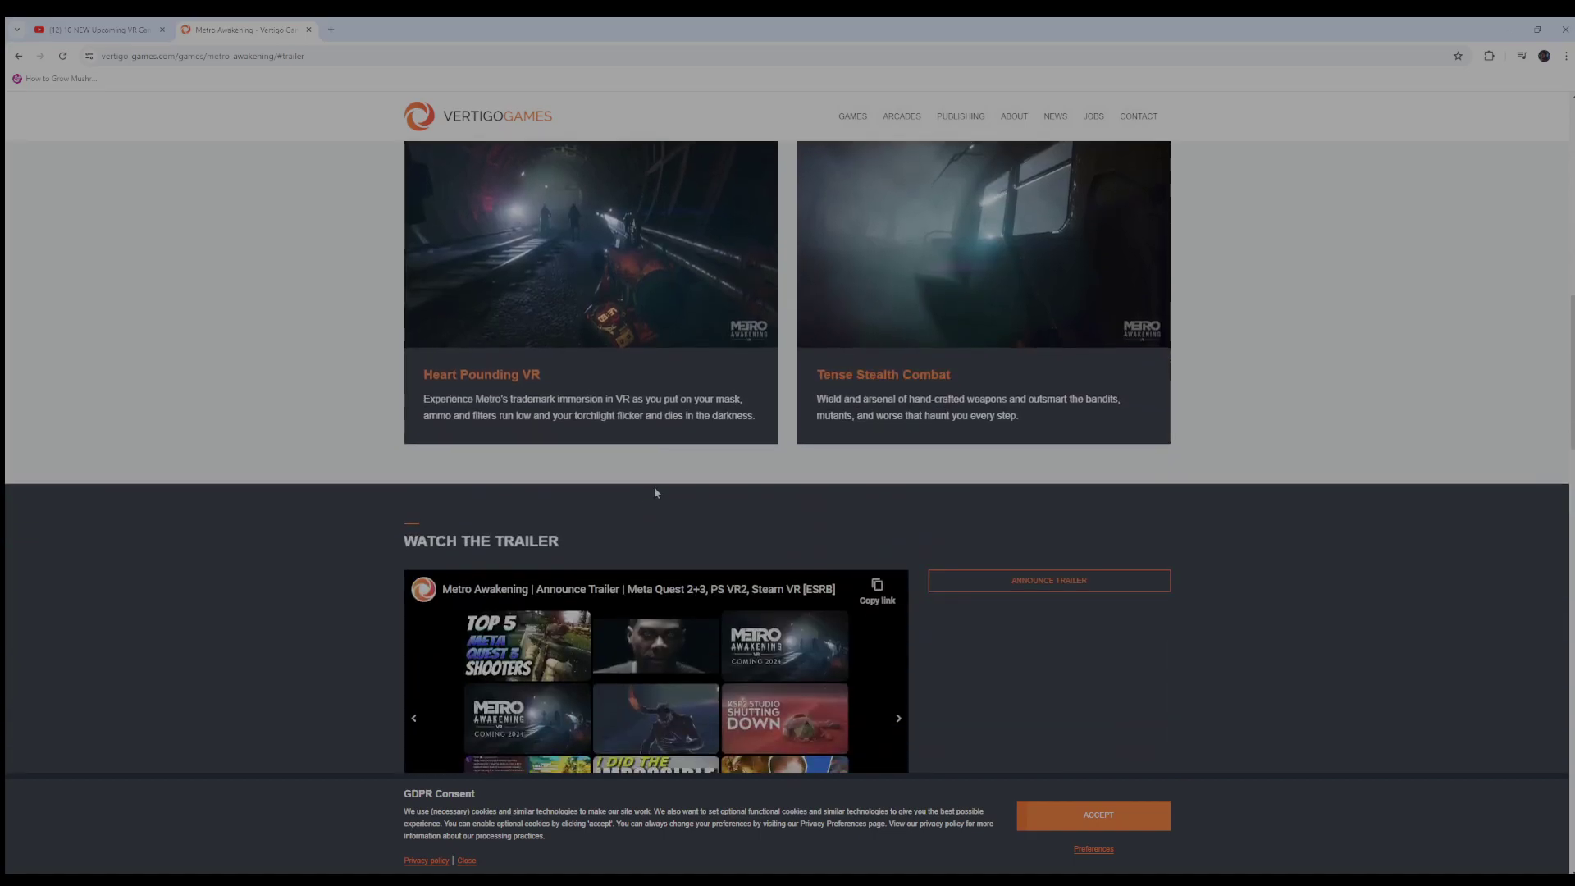
pyautogui.scroll(1, 834, 508)
pyautogui.scroll(1, 833, 507)
pyautogui.scroll(2, 830, 508)
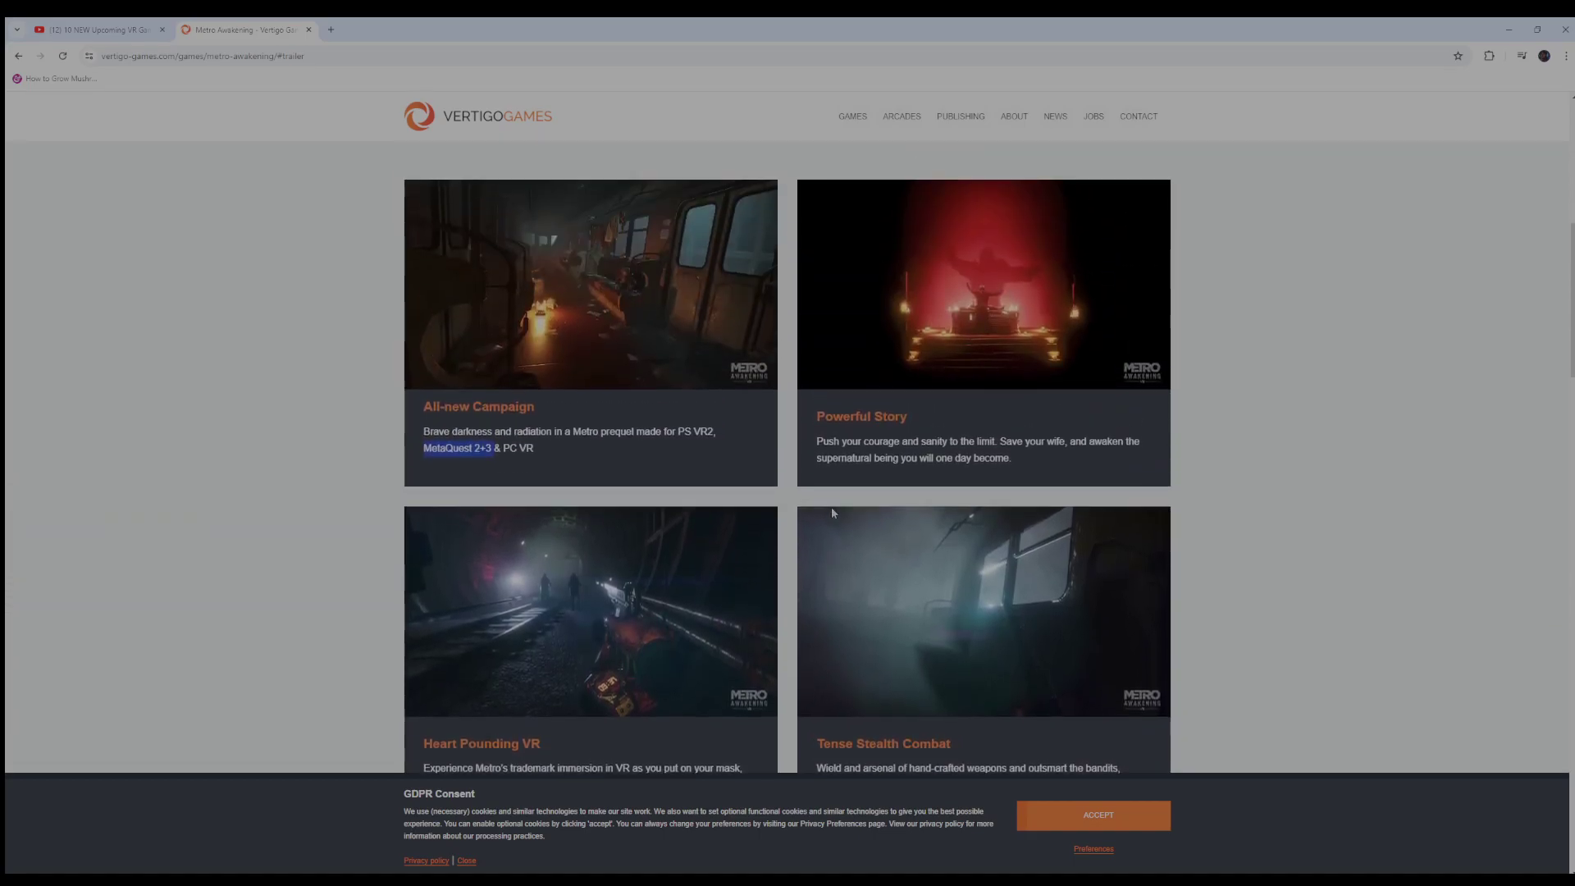
pyautogui.scroll(2, 831, 507)
pyautogui.scroll(1, 831, 507)
pyautogui.scroll(1, 826, 509)
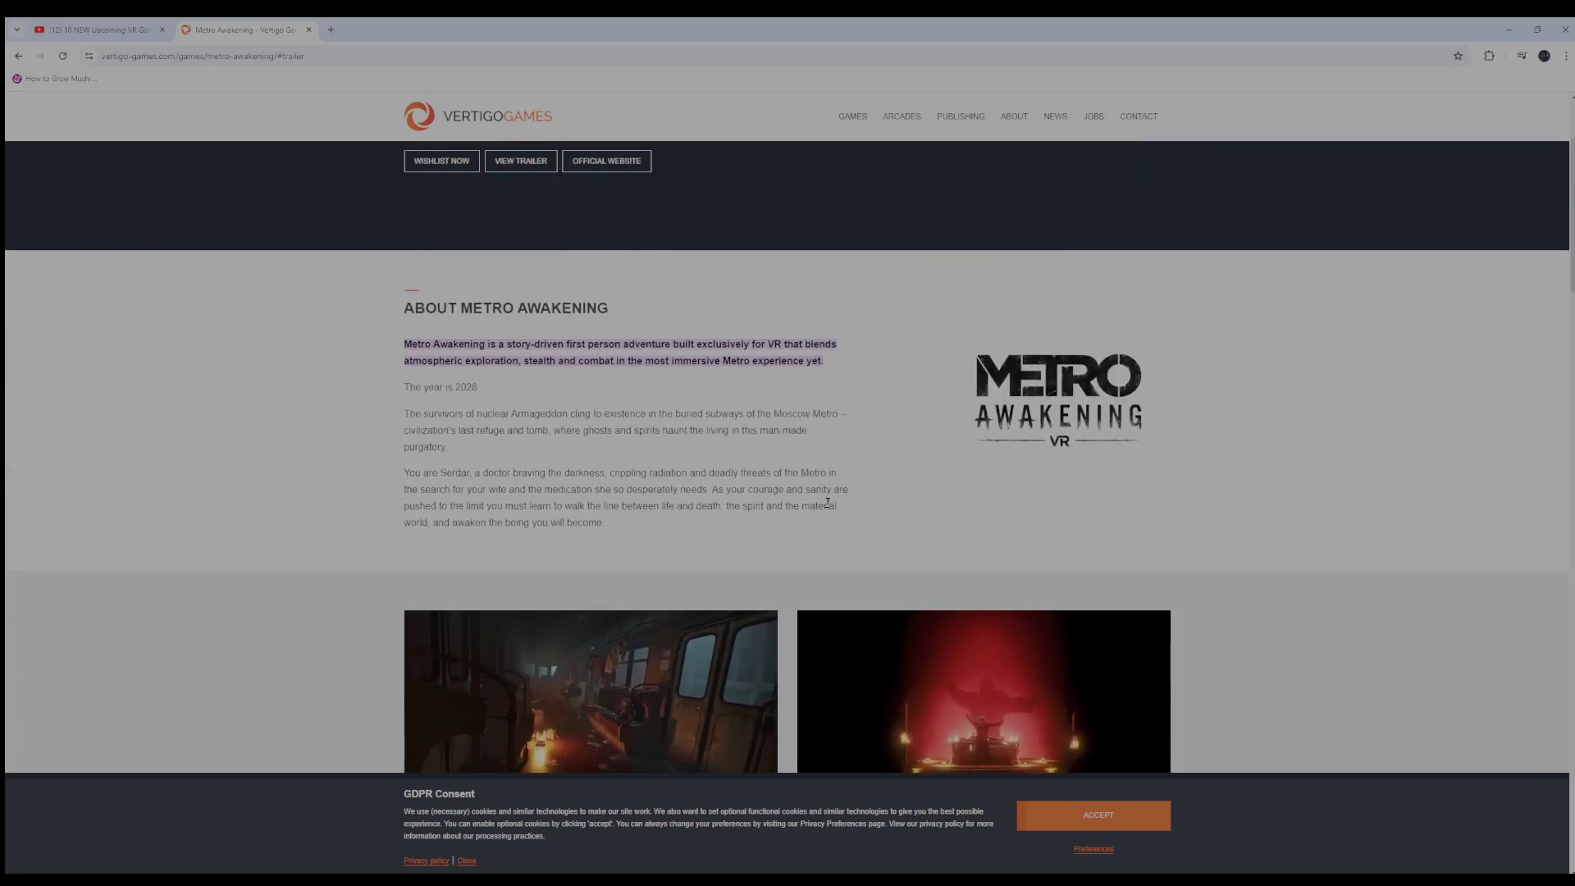
pyautogui.scroll(1, 823, 509)
pyautogui.scroll(-2, 823, 510)
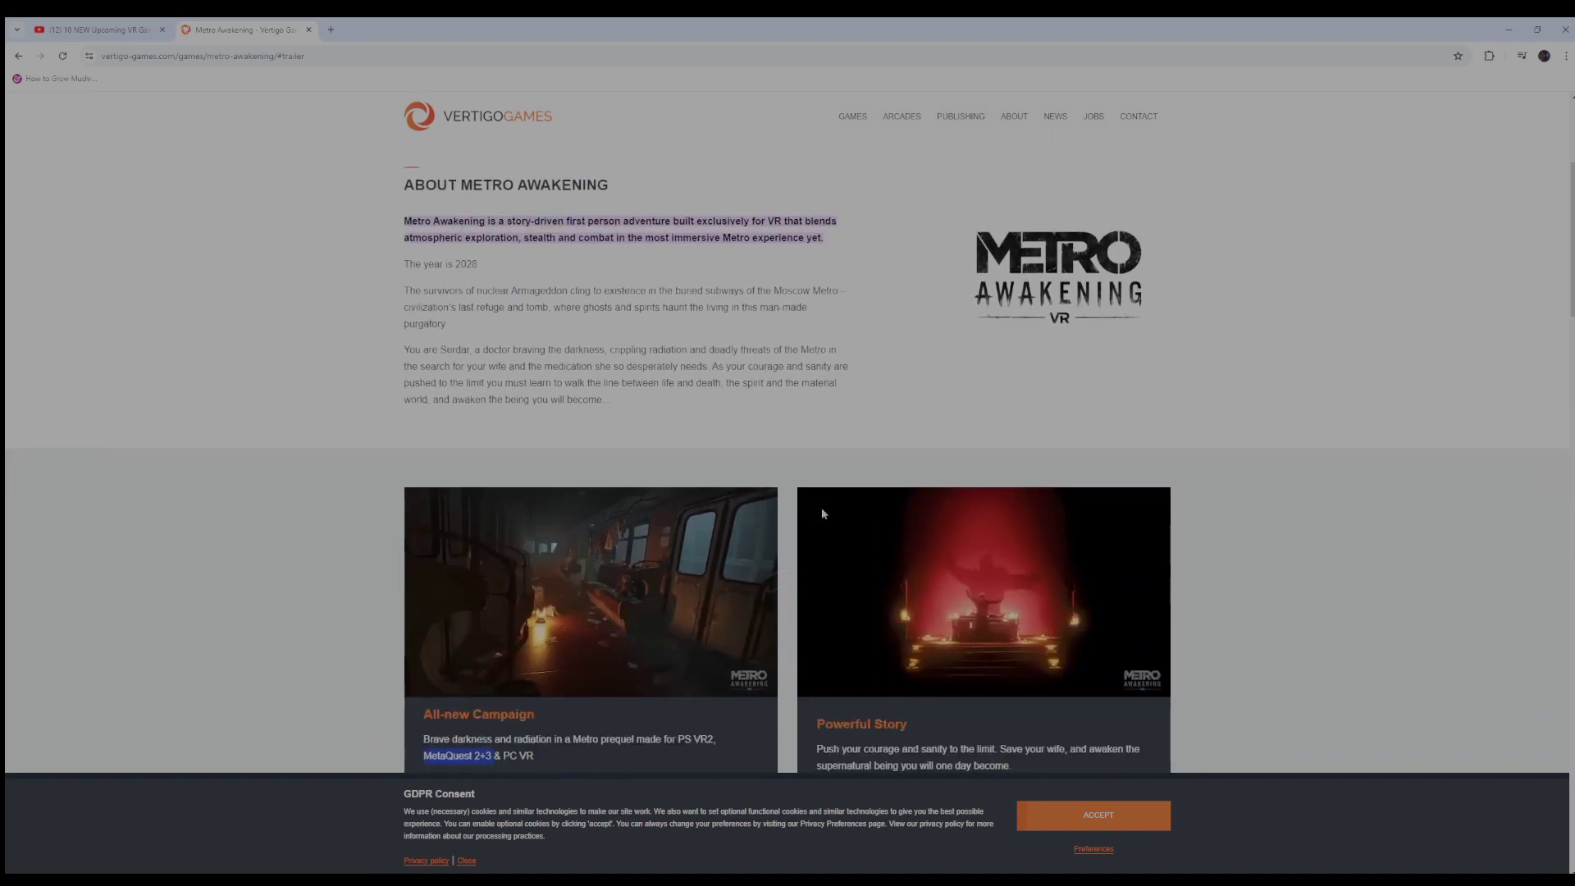
pyautogui.scroll(-2, 822, 513)
pyautogui.scroll(-2, 823, 505)
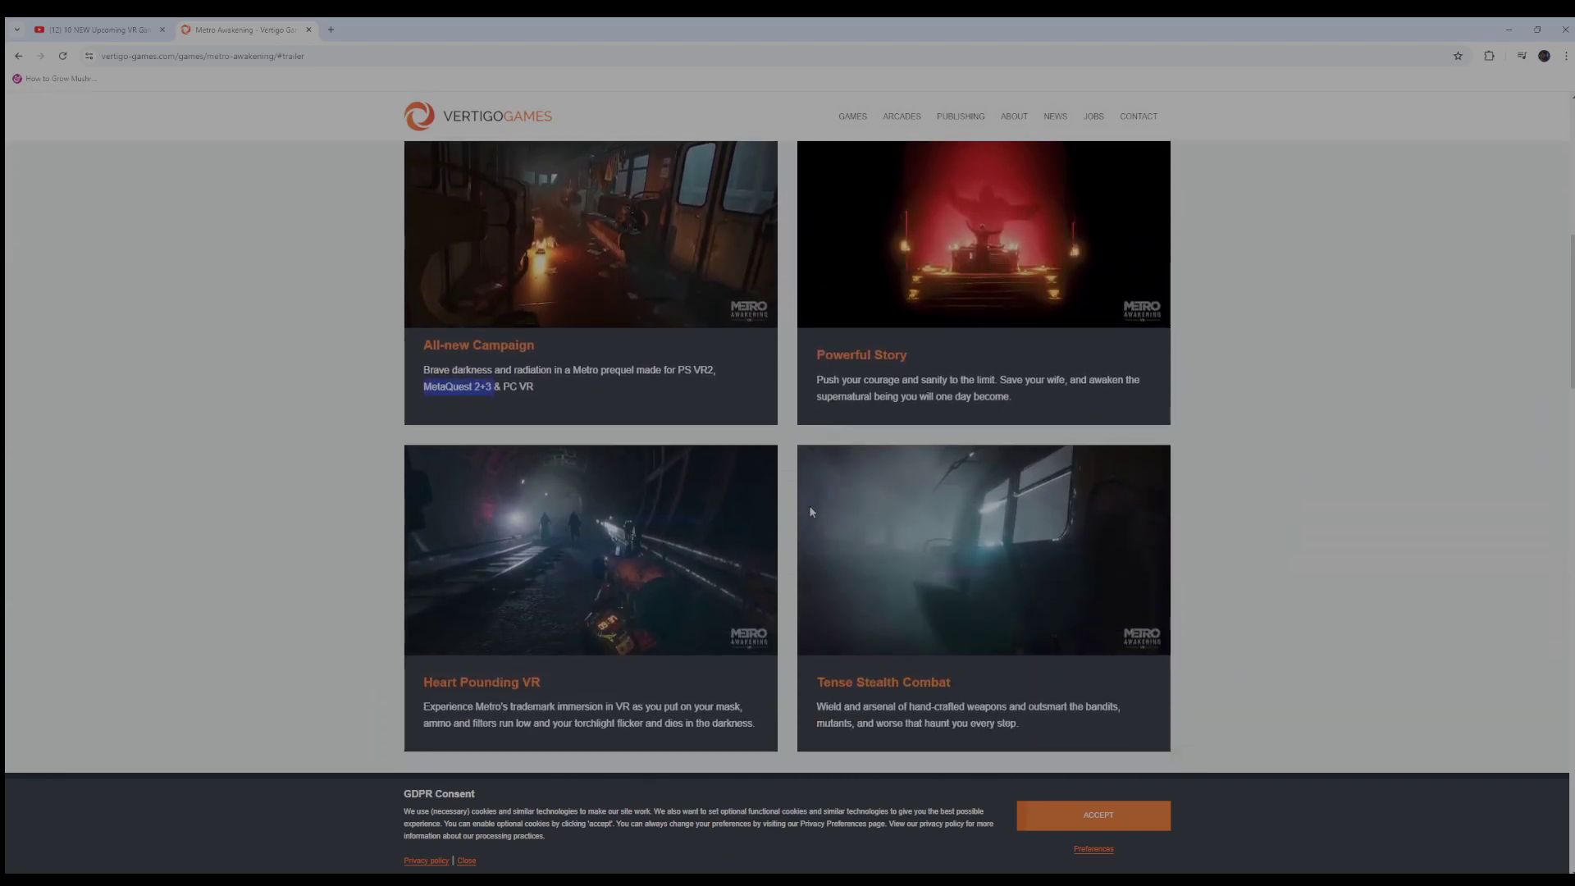
pyautogui.scroll(-2, 810, 512)
pyautogui.scroll(3, 810, 512)
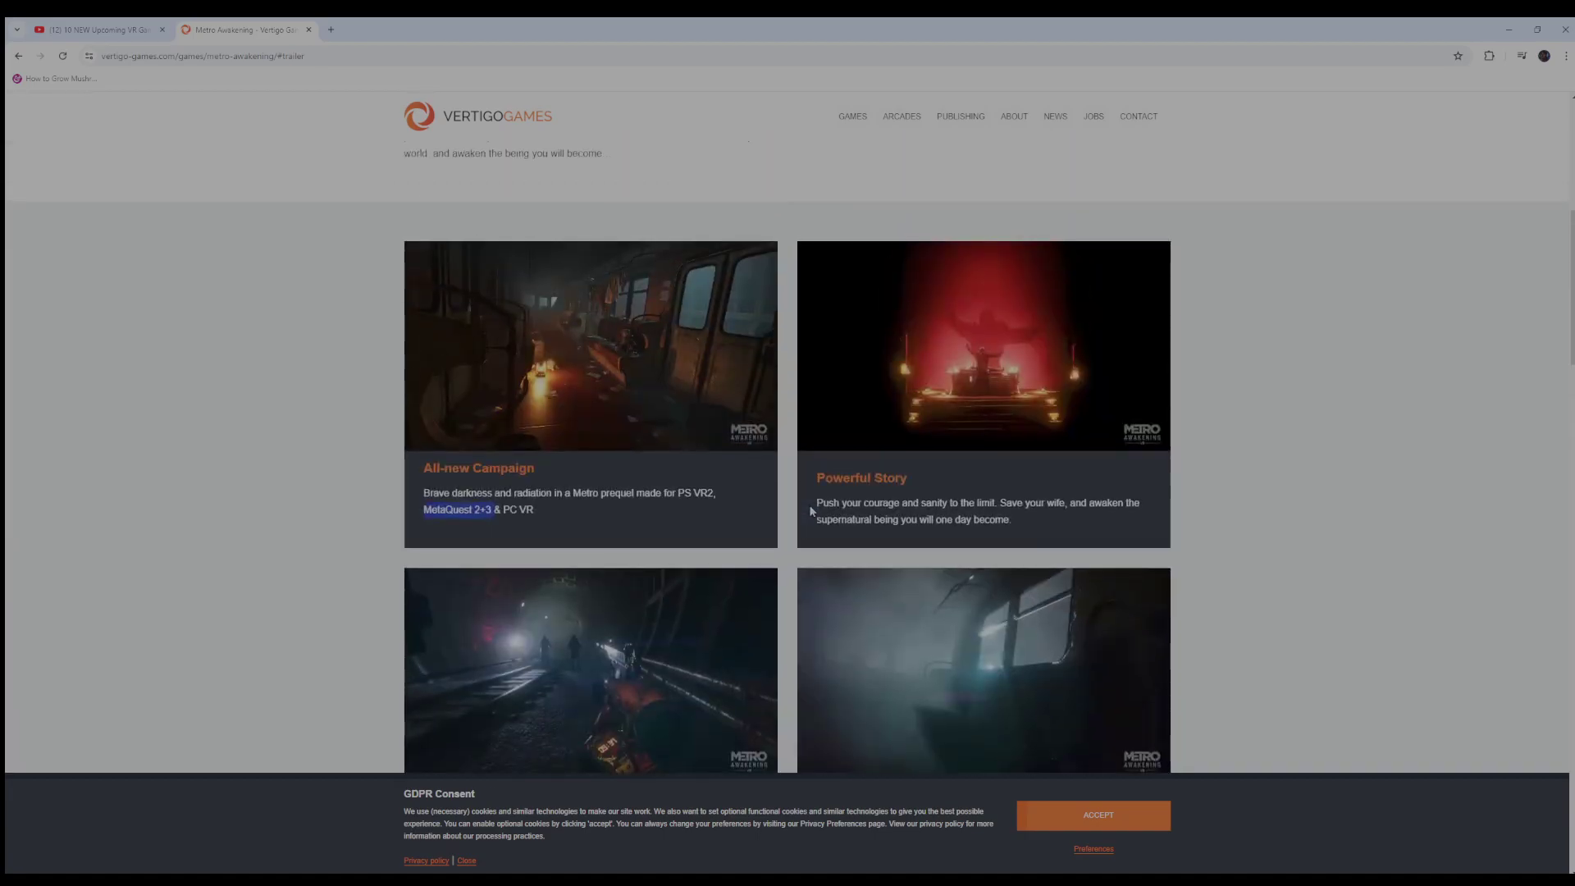
pyautogui.scroll(3, 811, 512)
pyautogui.scroll(-2, 780, 482)
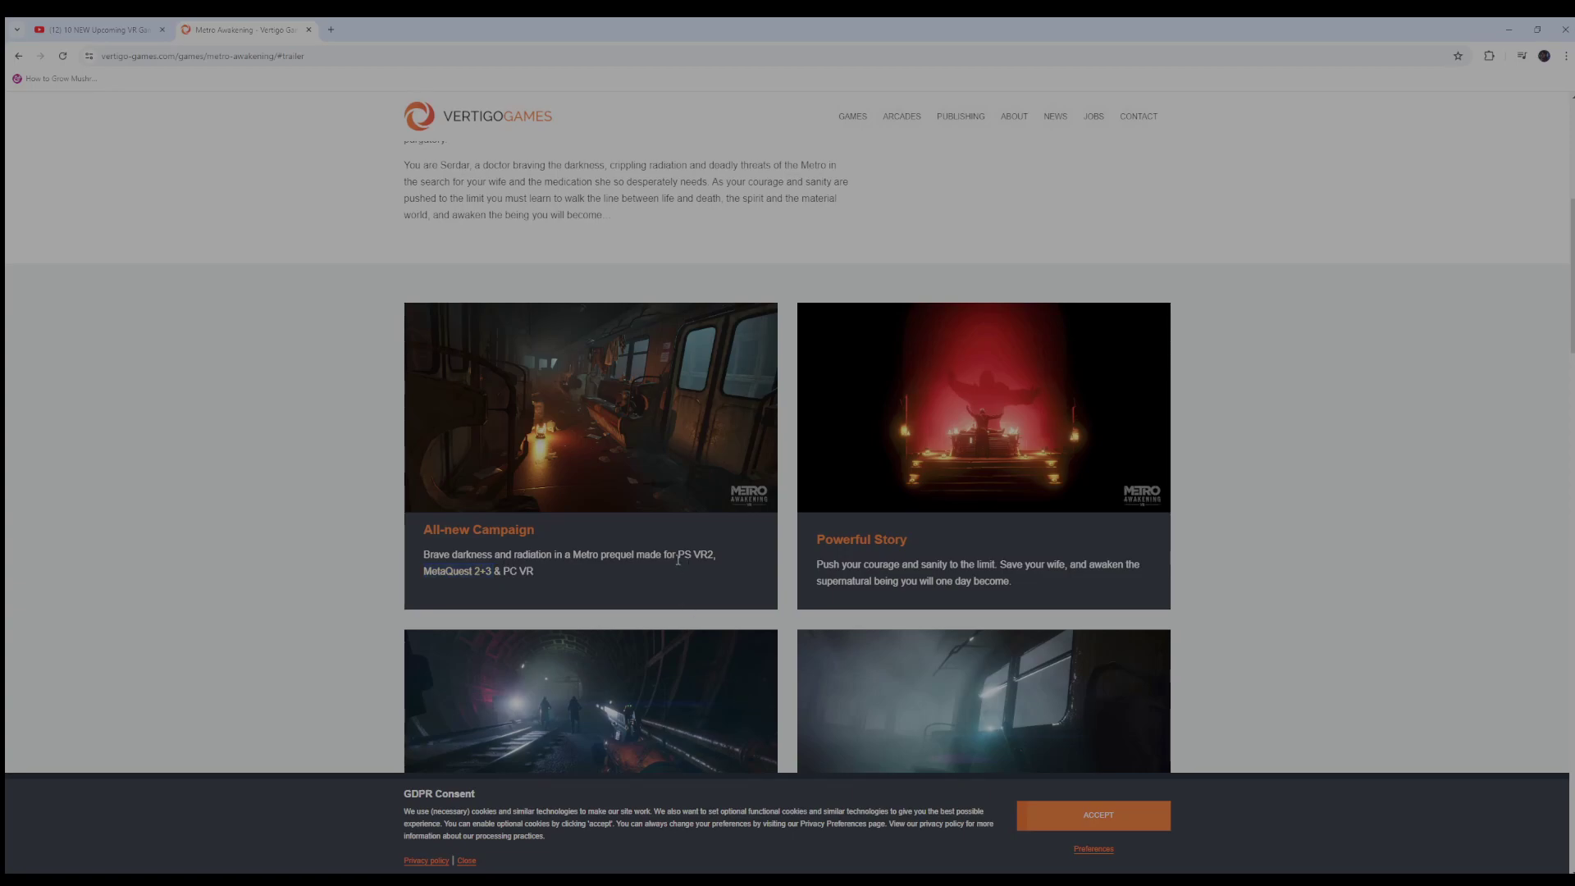
# Highlight 'PS VR2' in the All-new Campaign description
pyautogui.moveTo(677, 559); pyautogui.dragTo(718, 560)
pyautogui.scroll(3, 721, 538)
pyautogui.scroll(2, 734, 548)
pyautogui.scroll(-1, 733, 547)
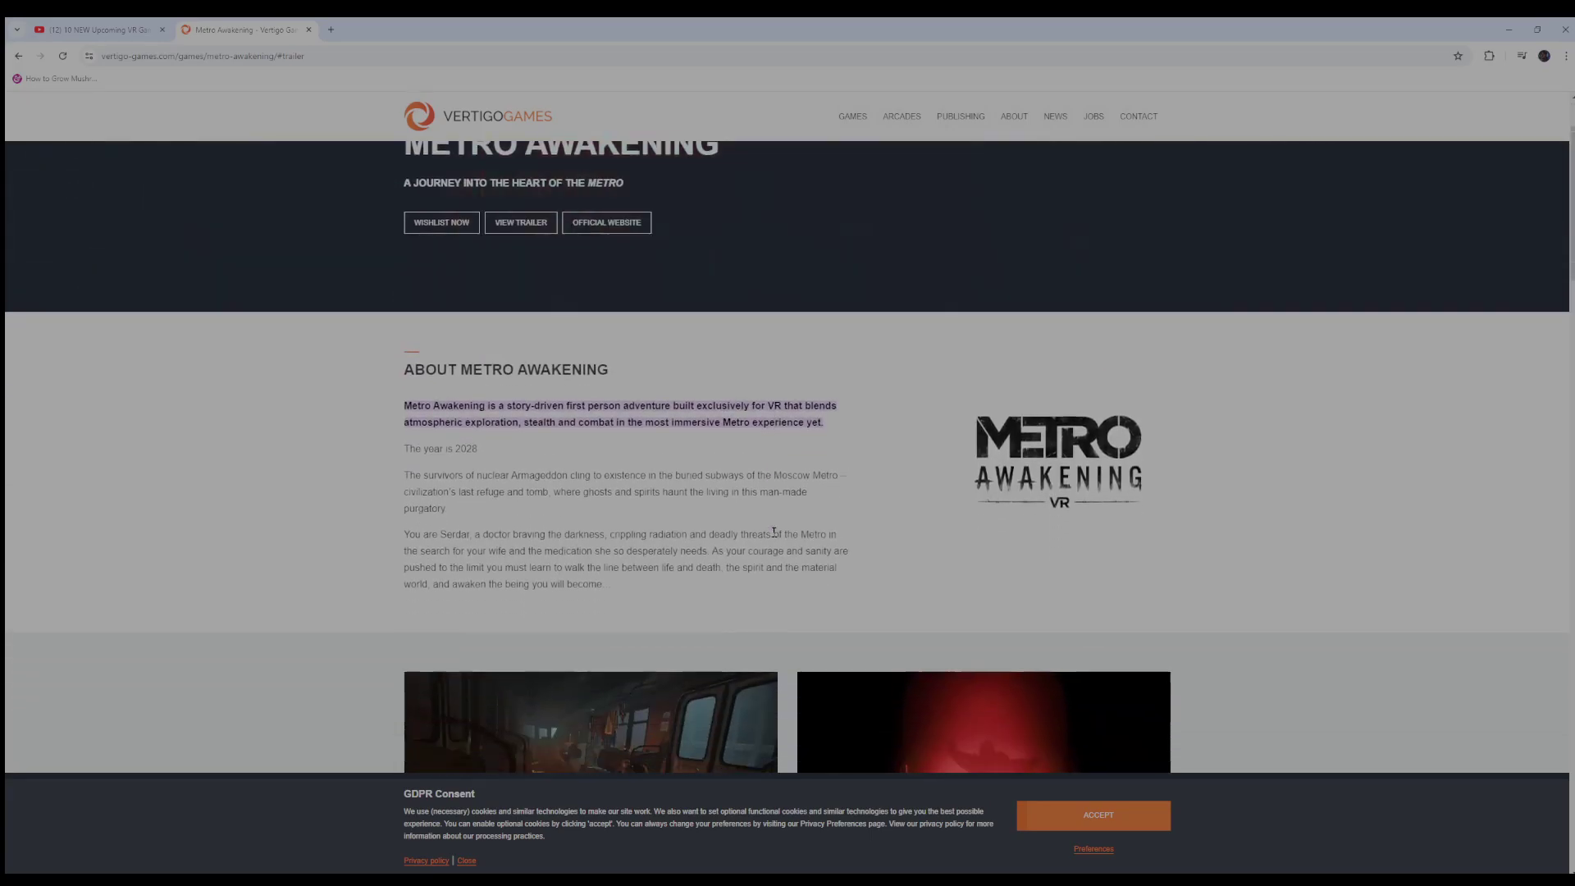
pyautogui.scroll(-2, 882, 538)
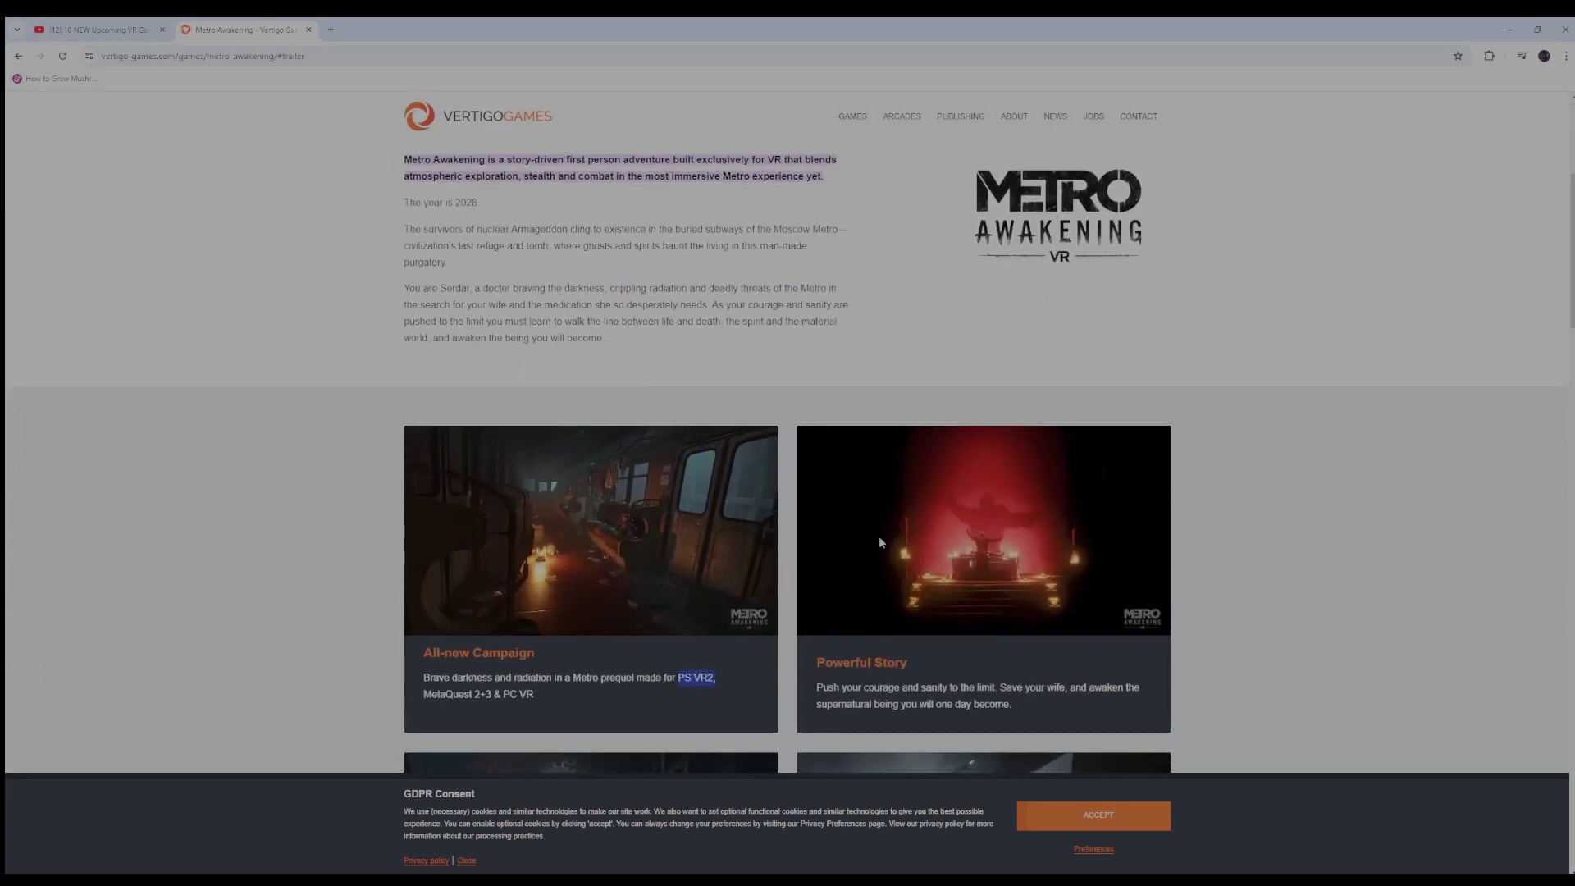